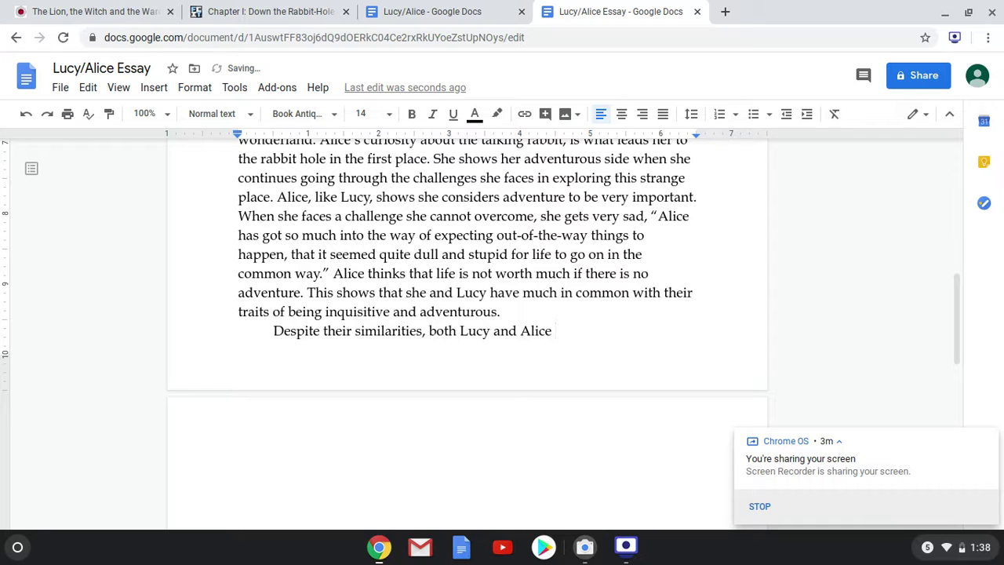
# Finish the topic sentence: both Lucy and Alice have character traits that differ from each other
pyautogui.write('ave characte')
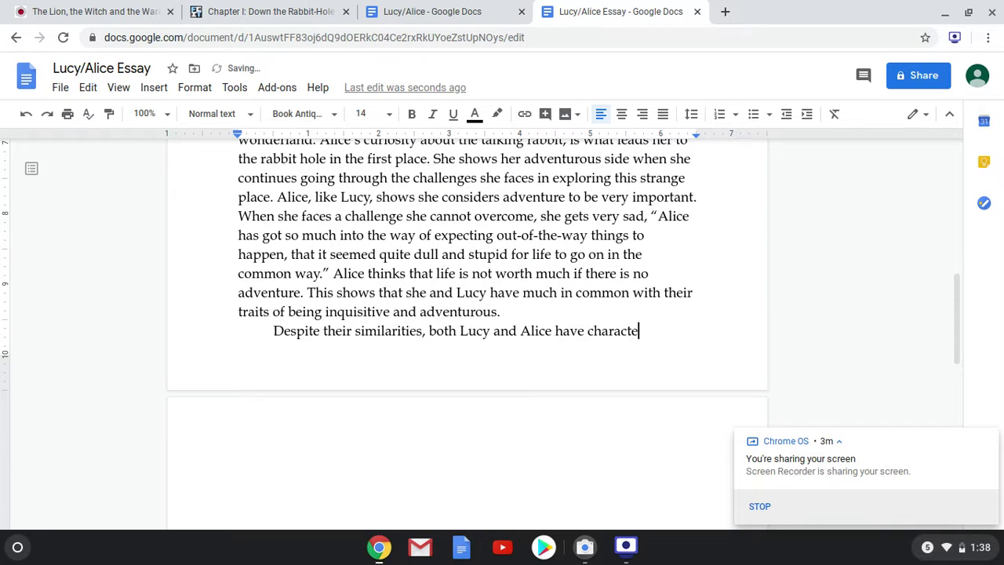
pyautogui.write('r traits that d')
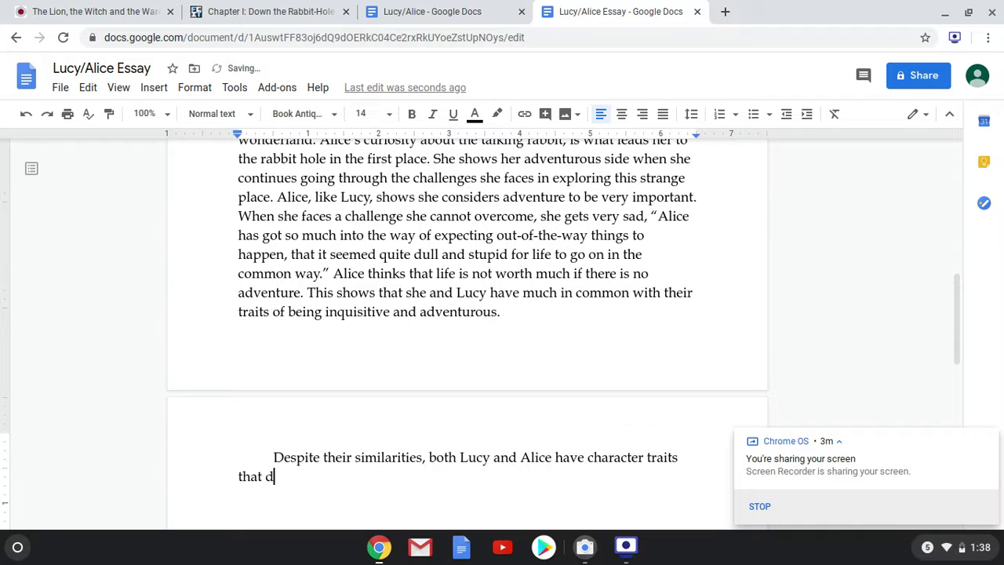
pyautogui.write('iffer from each other.')
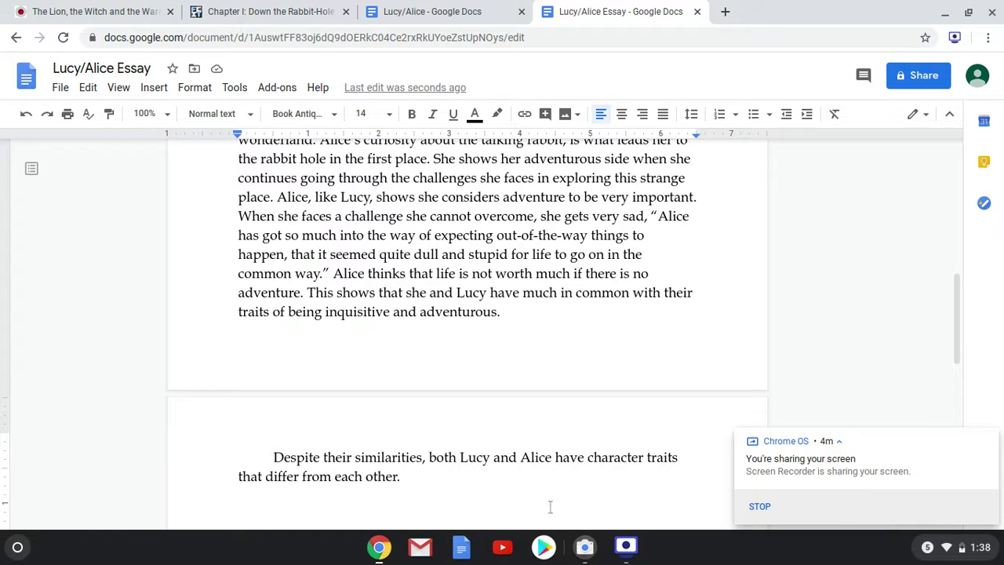
pyautogui.click(585, 547)
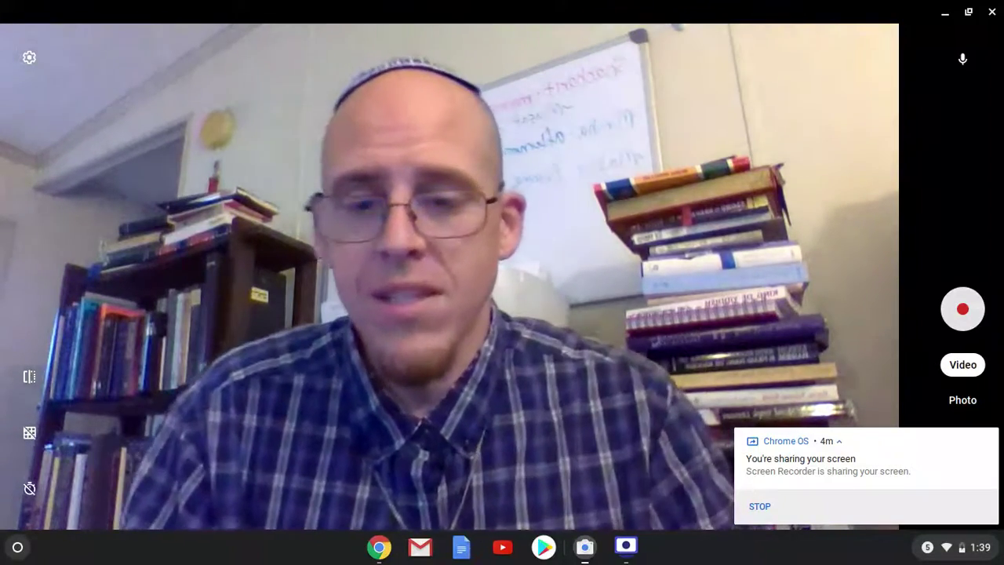
pyautogui.click(384, 550)
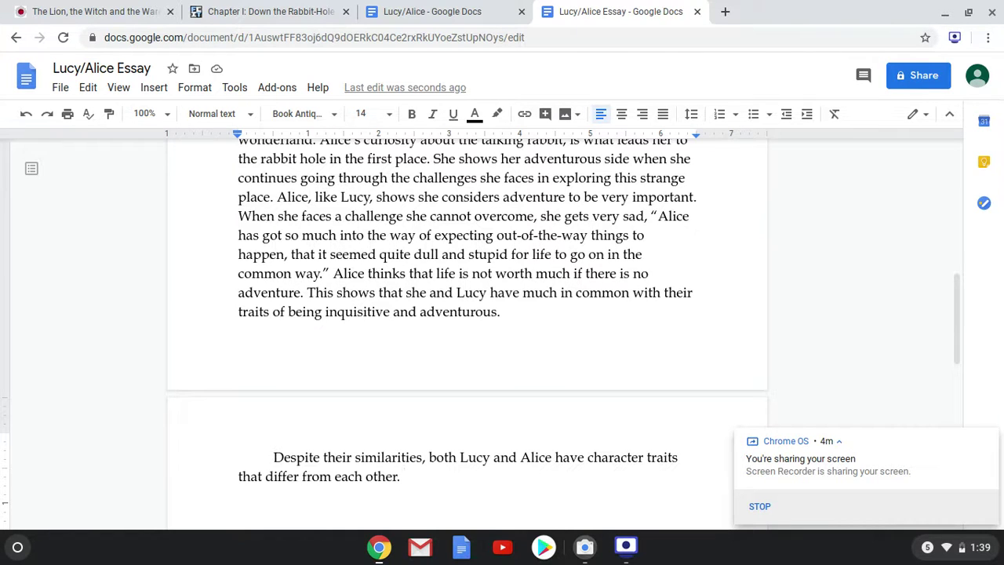
# Type 'Lucy shows she is a fogiving and kind person when she forgives Mr. Tumnus.'
pyautogui.write('Lucy shows sh')
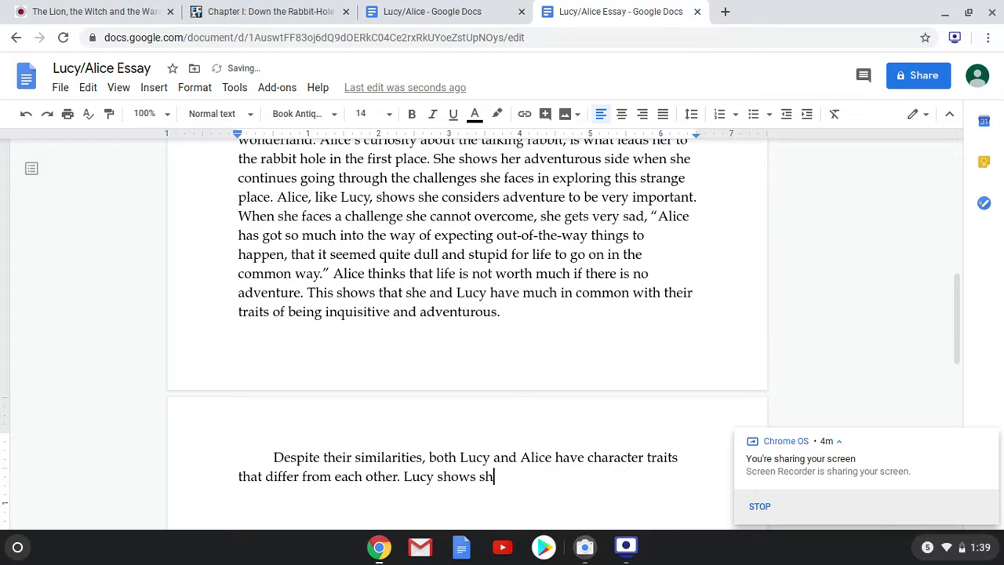
pyautogui.write('e is a fogiving and kind person when ')
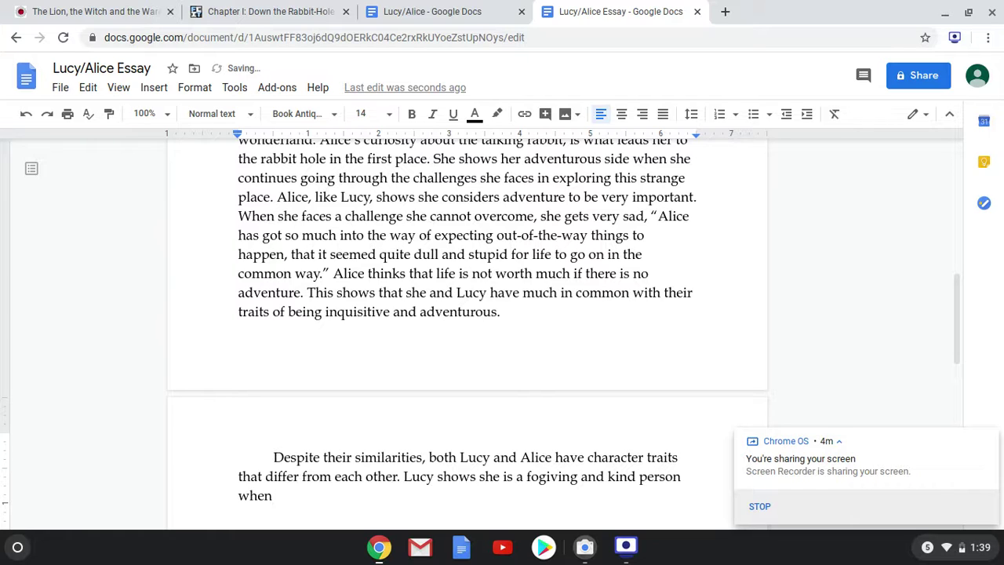
pyautogui.write('forgives Mr')
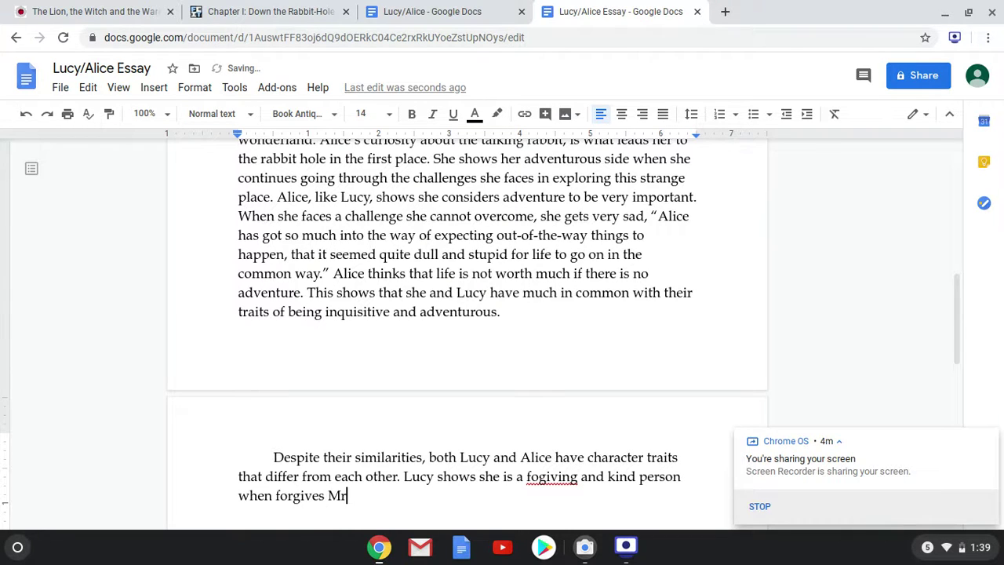
pyautogui.write('. Tumnus.')
# Correct 'fogiving' to 'forgiving', then switch to the live webcam view
pyautogui.click(538, 475)
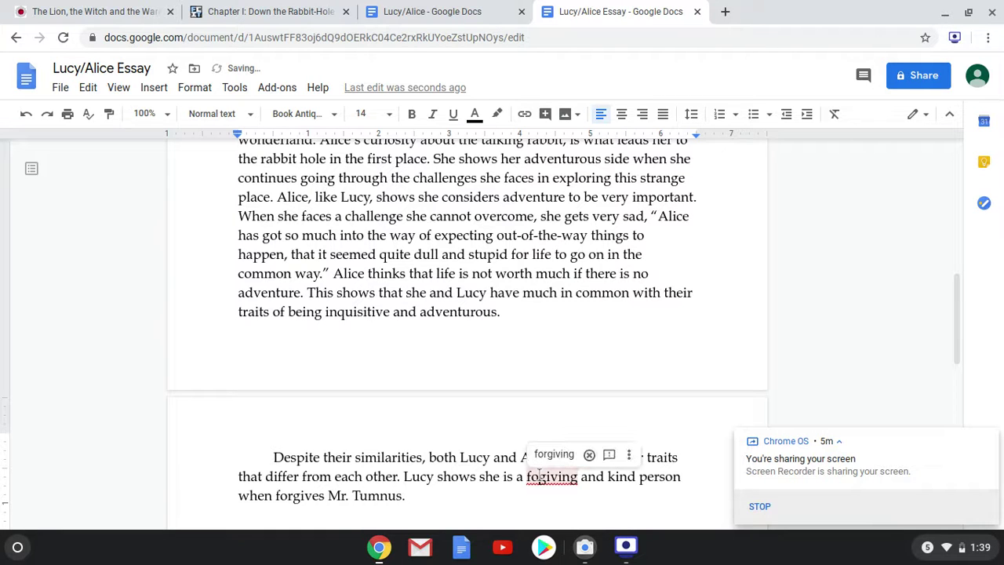
pyautogui.write('r')
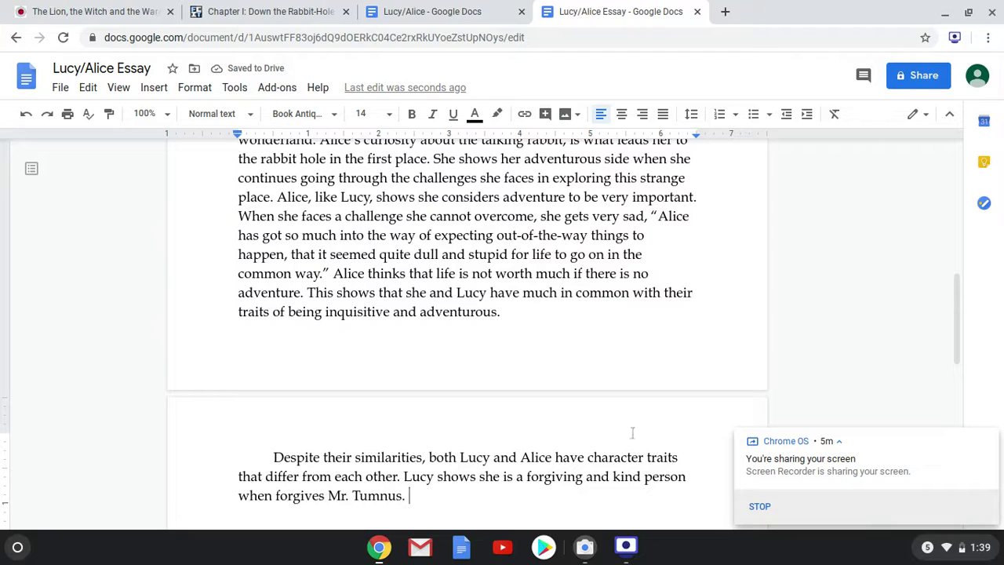
pyautogui.click(584, 549)
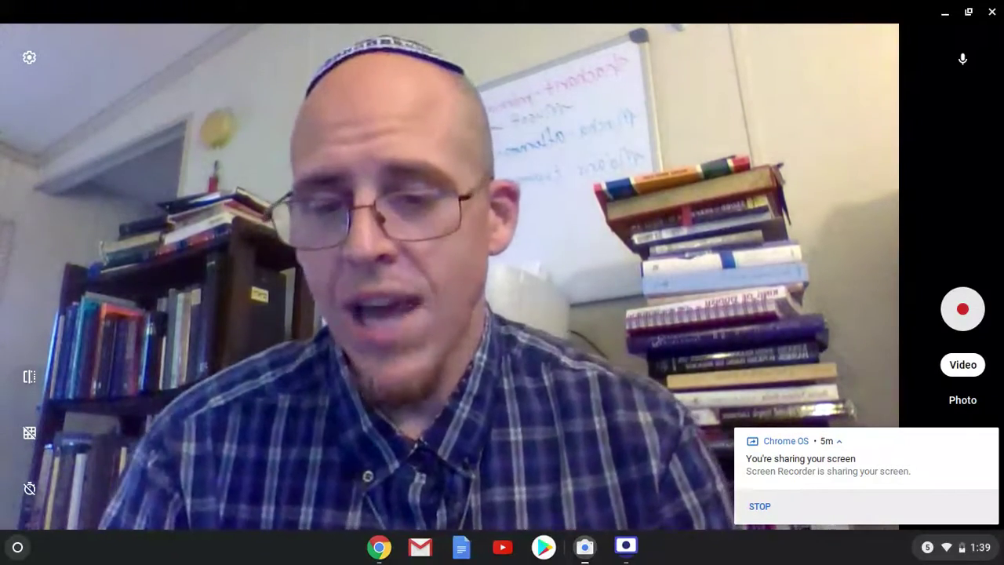
pyautogui.click(384, 552)
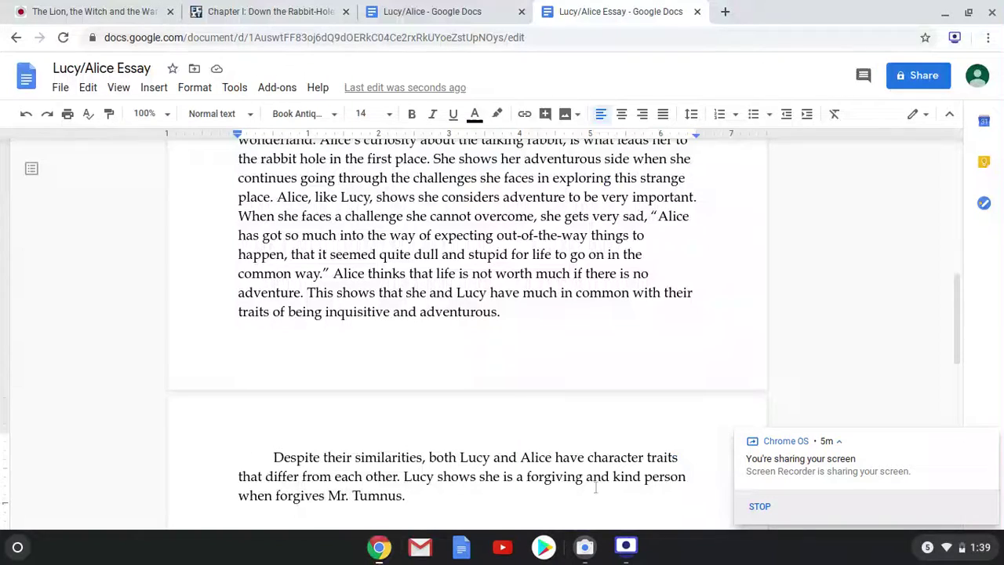
# Add that when Lucy goes to Narnia, kind Faun Mr. Tumnus invites her back for tea
pyautogui.write('WHen')
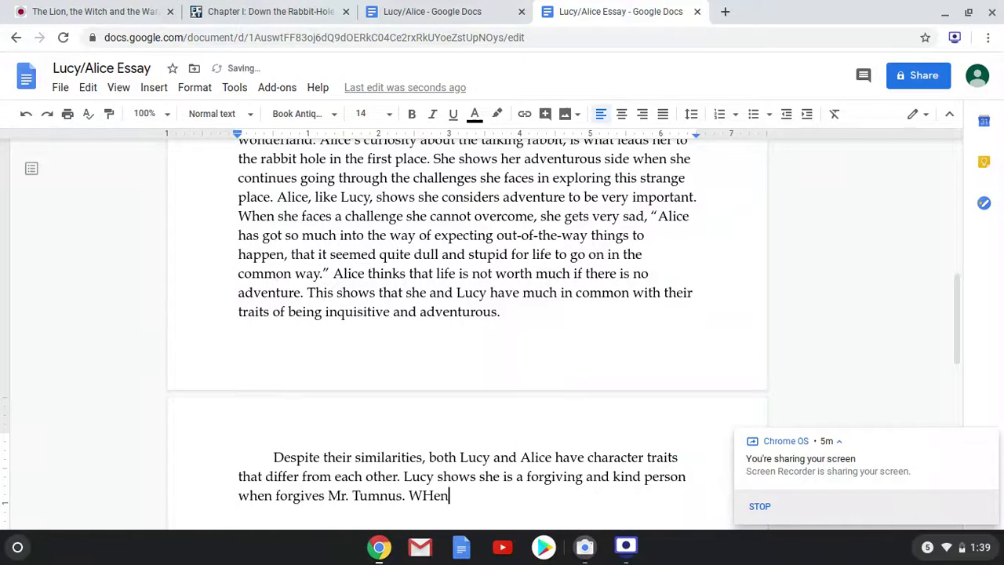
pyautogui.write('n luc')
pyautogui.press('BackSpace')
pyautogui.press('BackSpace')
pyautogui.press('BackSpace')
pyautogui.write('Lucy goes to N')
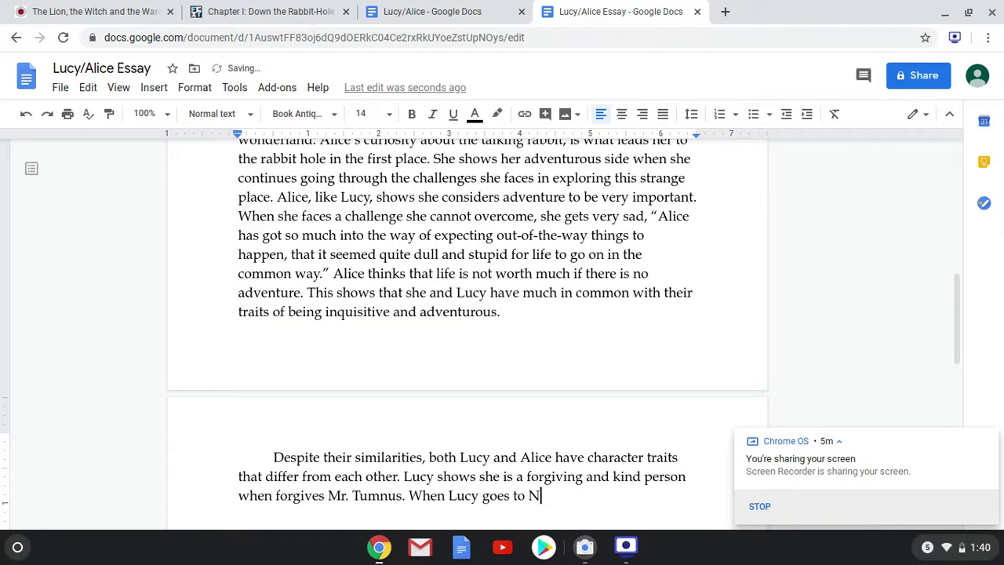
pyautogui.write('arnia, she meets a ki')
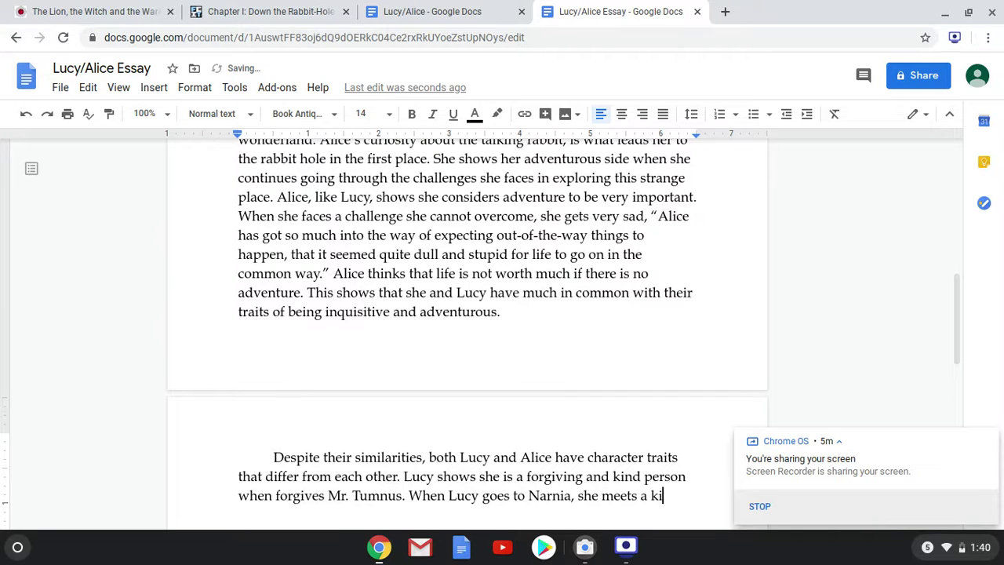
pyautogui.write('nd Faun named Mr. Tu')
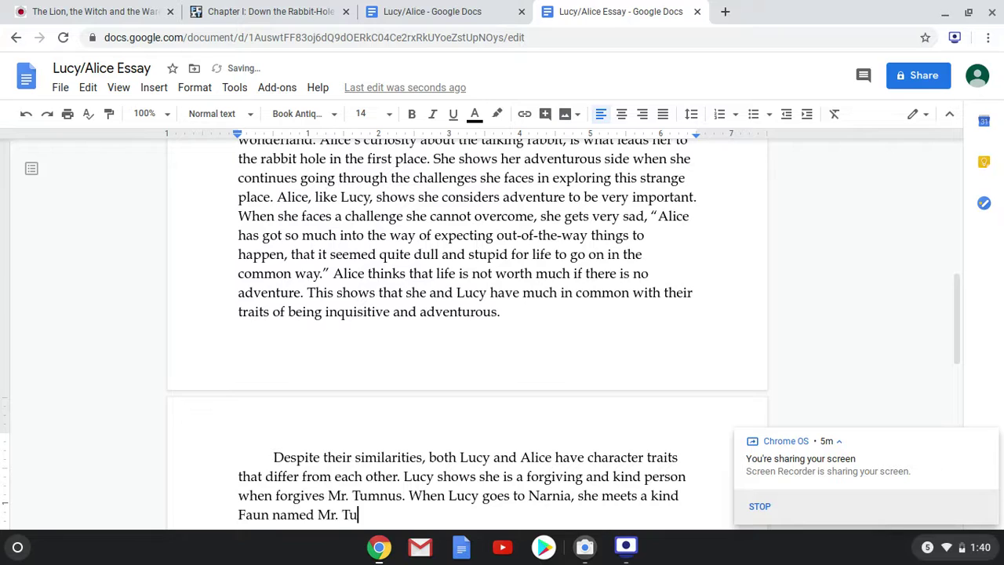
pyautogui.write('mnus, who invites ')
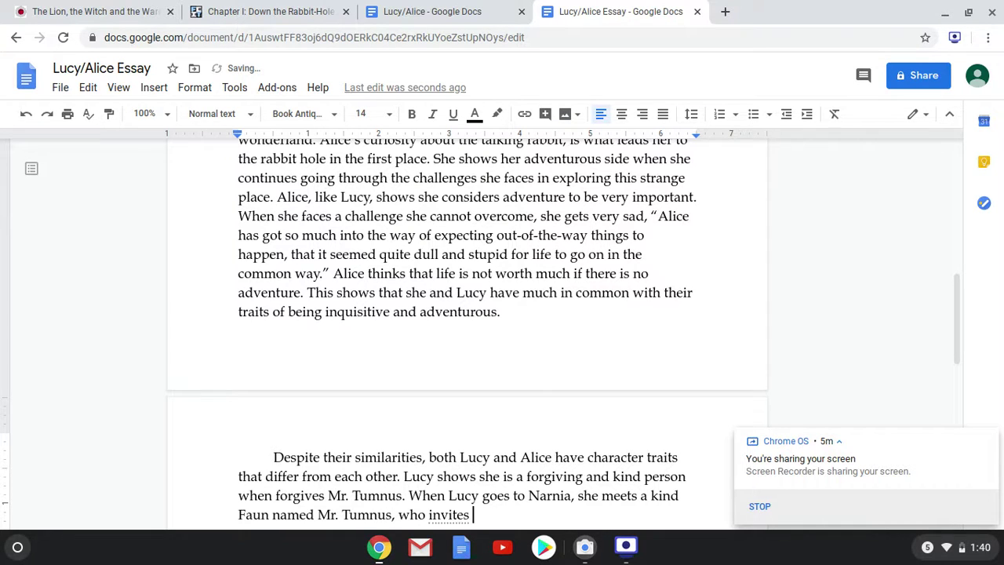
pyautogui.write('her back to hi')
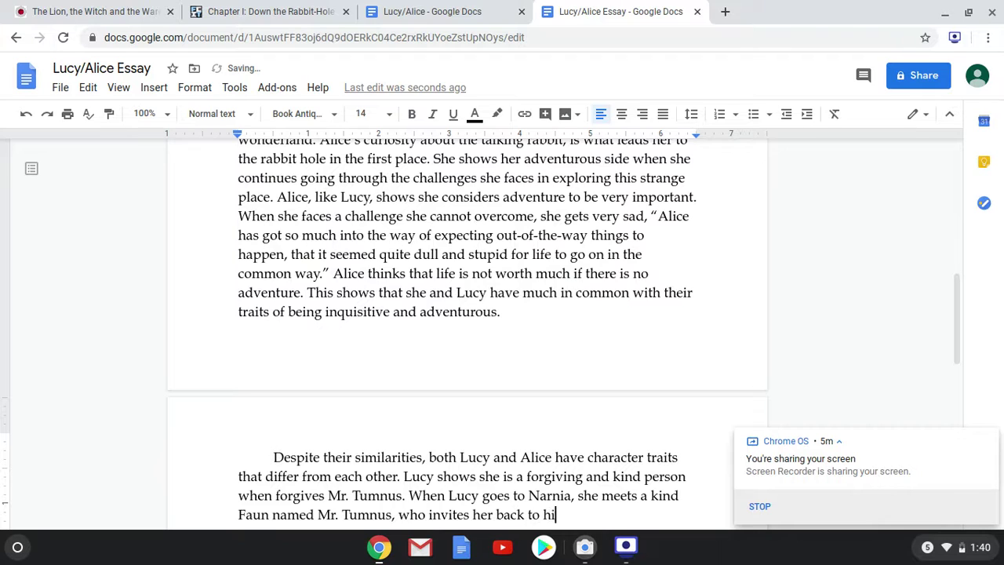
pyautogui.write('s home for tea and ref')
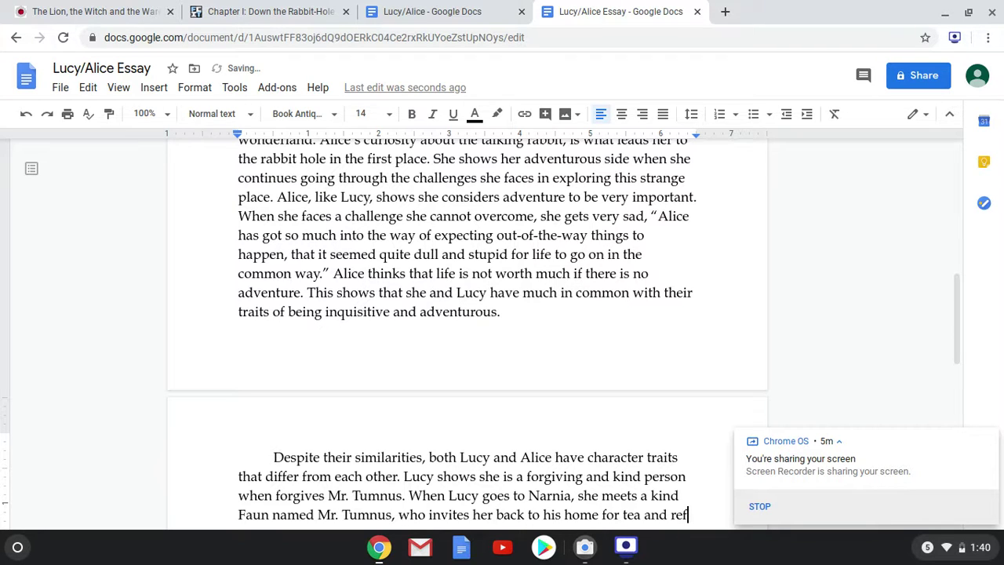
pyautogui.write('resh')
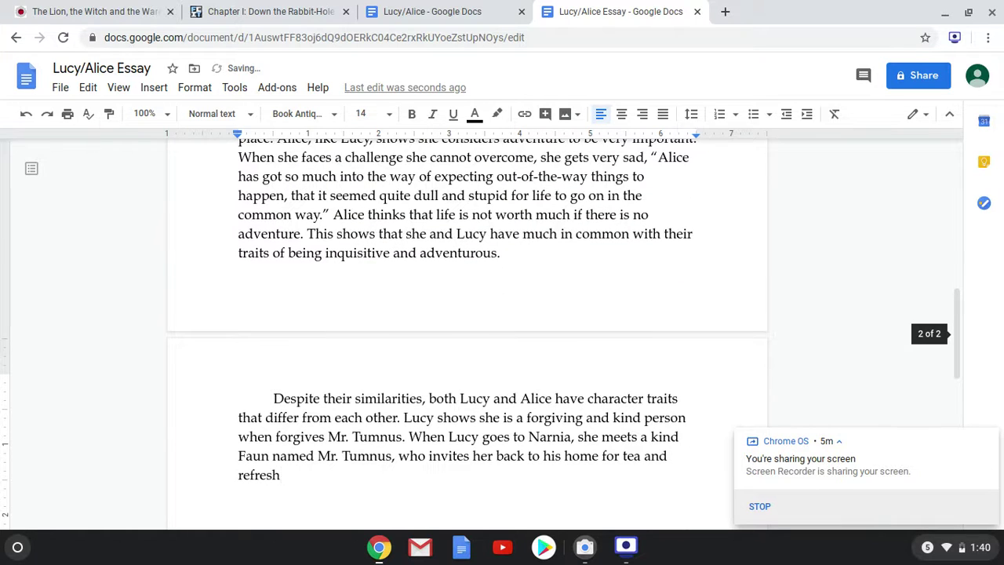
pyautogui.write('ments. However')
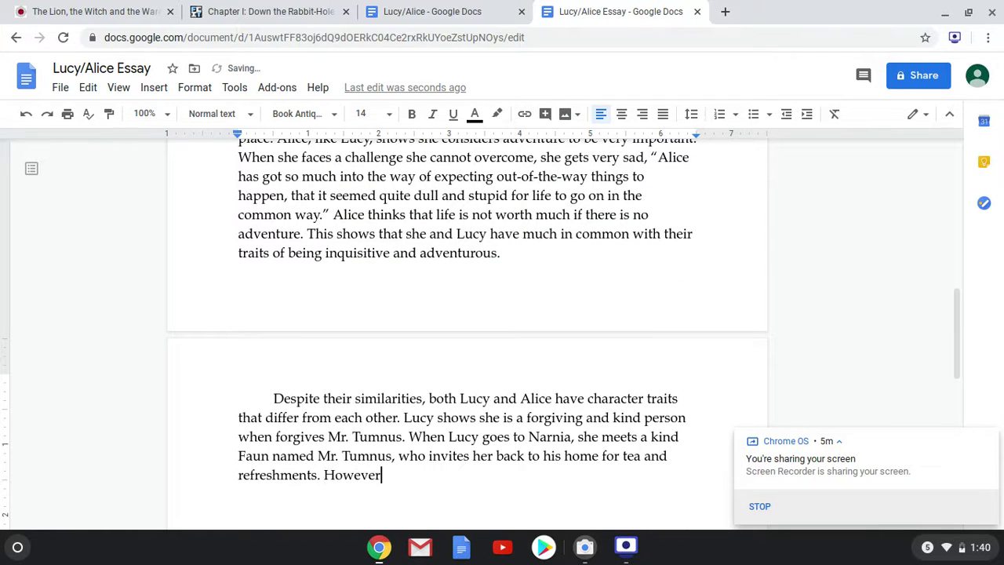
pyautogui.write(', he')
# Add that Mr. Tumnus later confesses he was supposed to kidnap Lucy for Narnia's witch
pyautogui.press('BackSpace')
pyautogui.press('BackSpace')
pyautogui.press('BackSpace')
pyautogui.write('e later conv')
pyautogui.press('BackSpace')
pyautogui.write('fe')
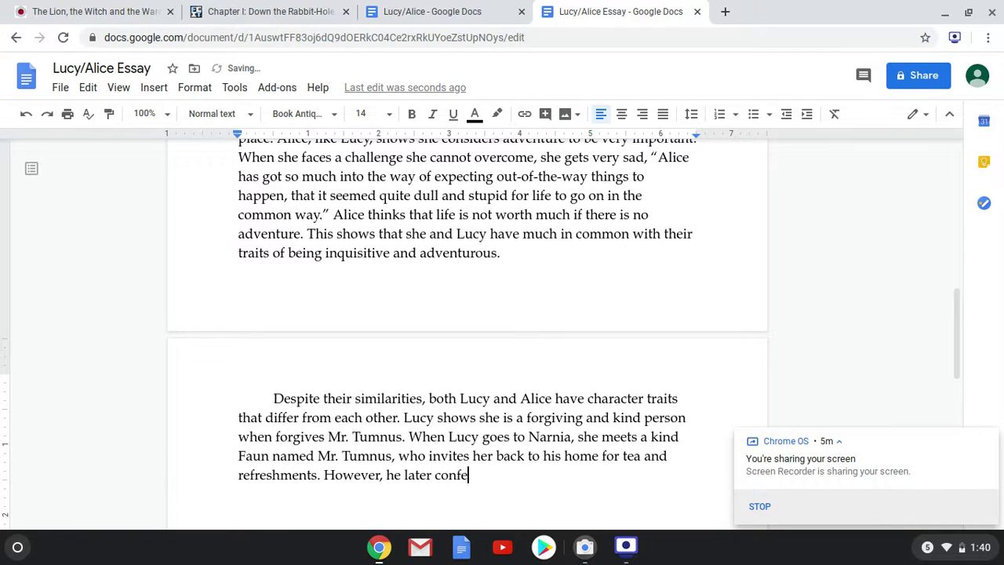
pyautogui.write('sses to her tha')
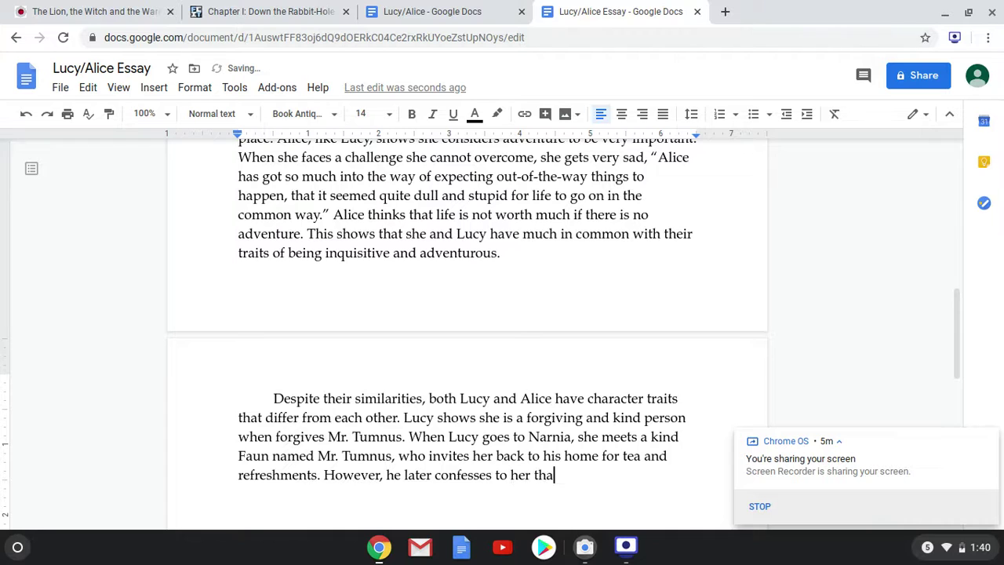
pyautogui.write('t he was supposed to kid')
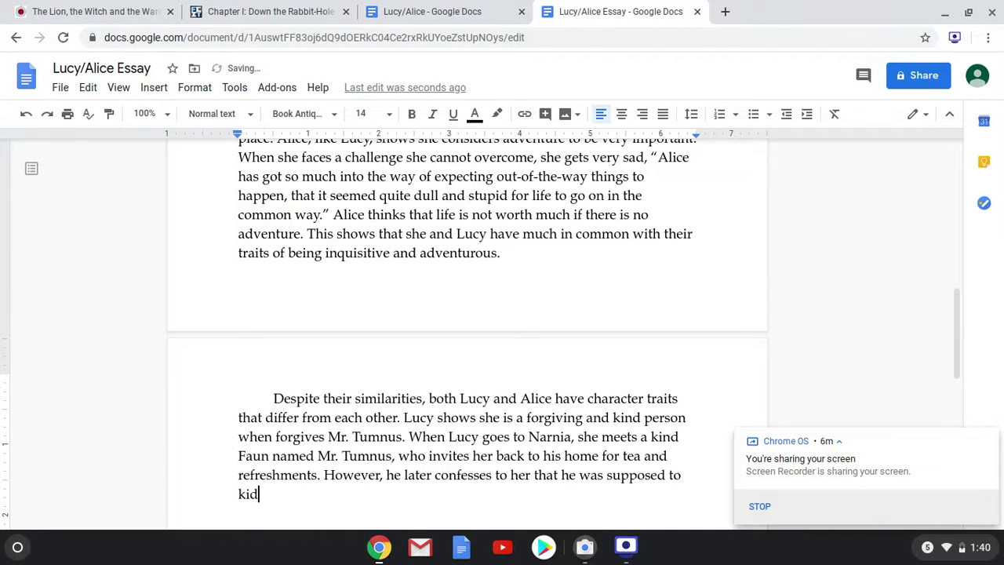
pyautogui.write('nap her for the ')
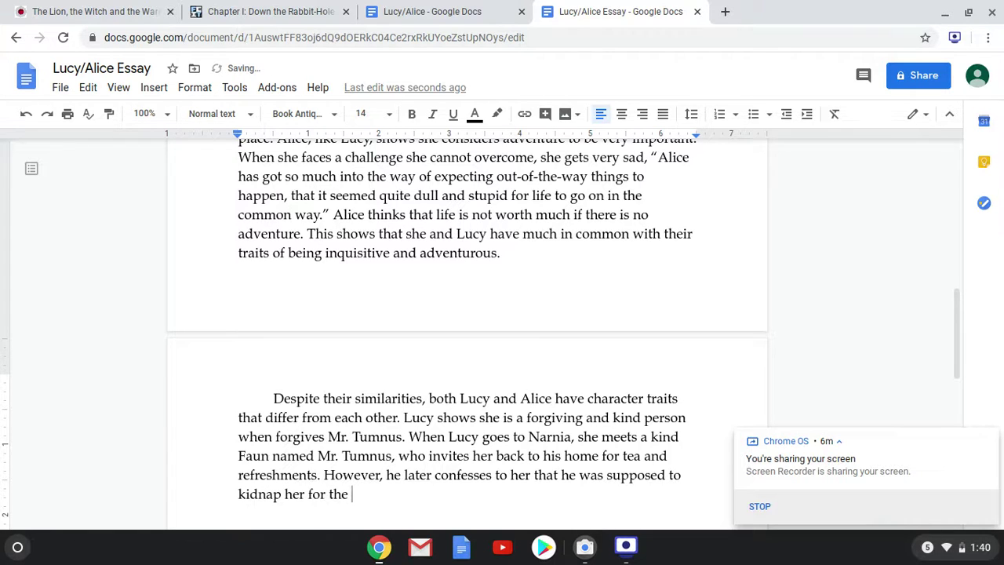
pyautogui.write('witch who rules ove')
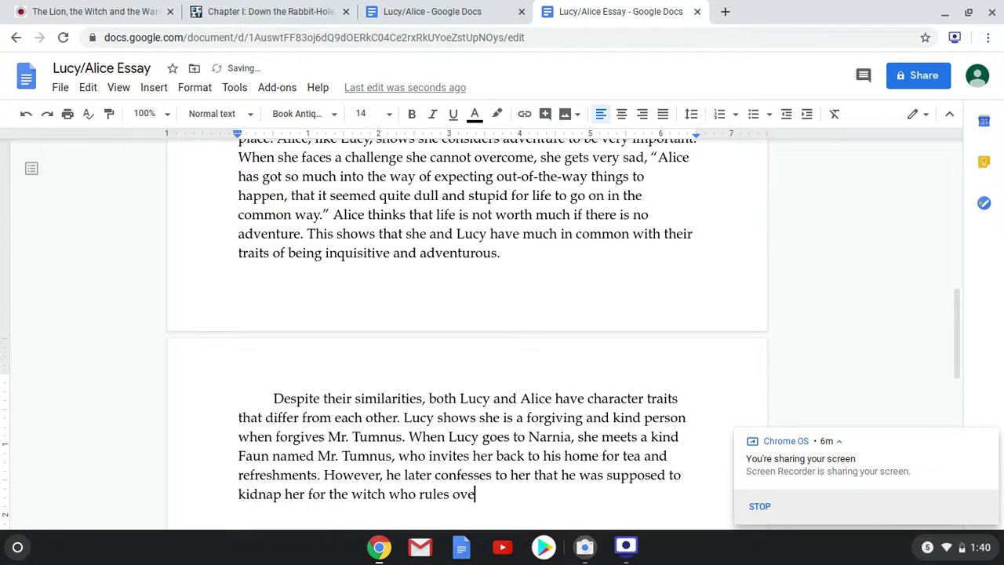
pyautogui.write('r Narnia. Mr')
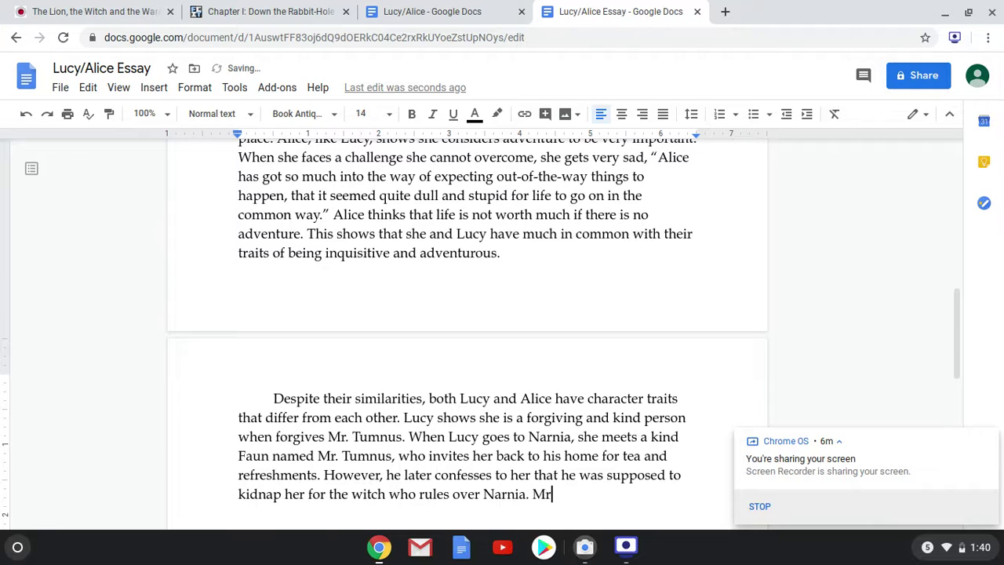
pyautogui.write('. Tumnus instead')
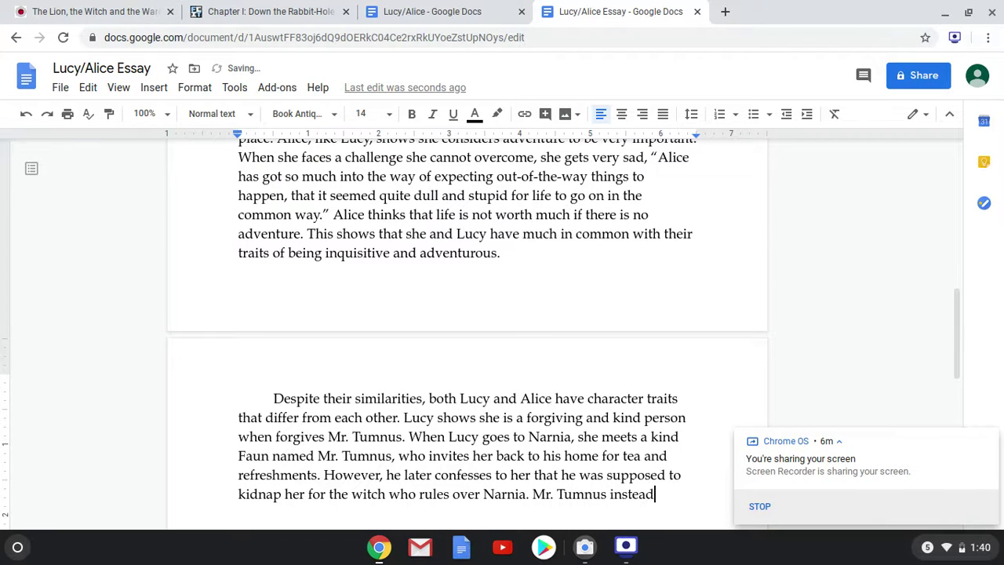
# Begin the next sentence 'Instead, Mr. Tumnus helps Lucy escape', fixing the typos
pyautogui.press('BackSpace')
pyautogui.press('BackSpace')
pyautogui.press('BackSpace')
pyautogui.press('BackSpace')
pyautogui.press('BackSpace')
pyautogui.press('BackSpace')
pyautogui.press('BackSpace')
pyautogui.press('BackSpace')
pyautogui.press('BackSpace')
pyautogui.press('BackSpace')
pyautogui.press('BackSpace')
pyautogui.press('BackSpace')
pyautogui.press('BackSpace')
pyautogui.press('BackSpace')
pyautogui.press('BackSpace')
pyautogui.press('BackSpace')
pyautogui.press('BackSpace')
pyautogui.press('BackSpace')
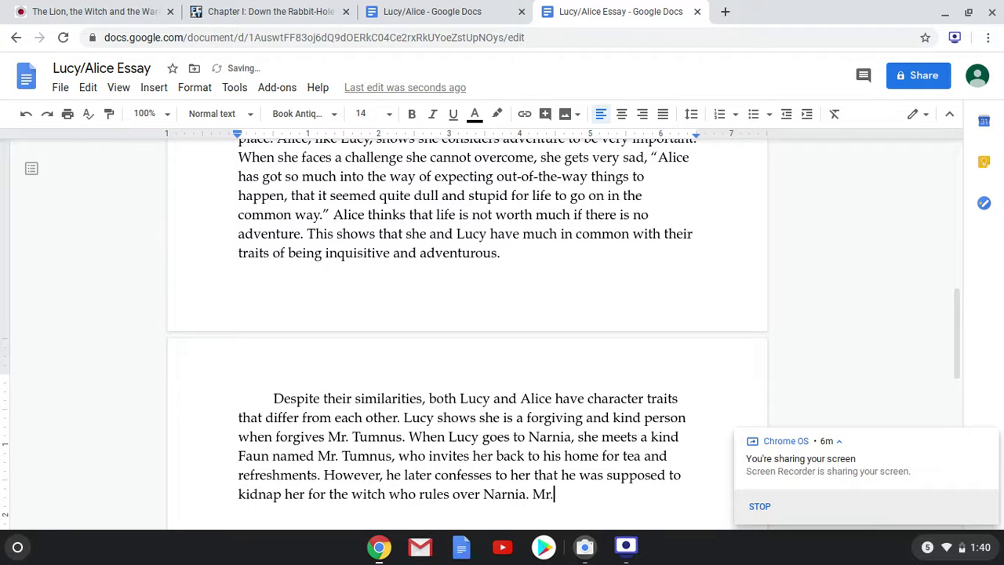
pyautogui.write('Instead, Mr. TUm')
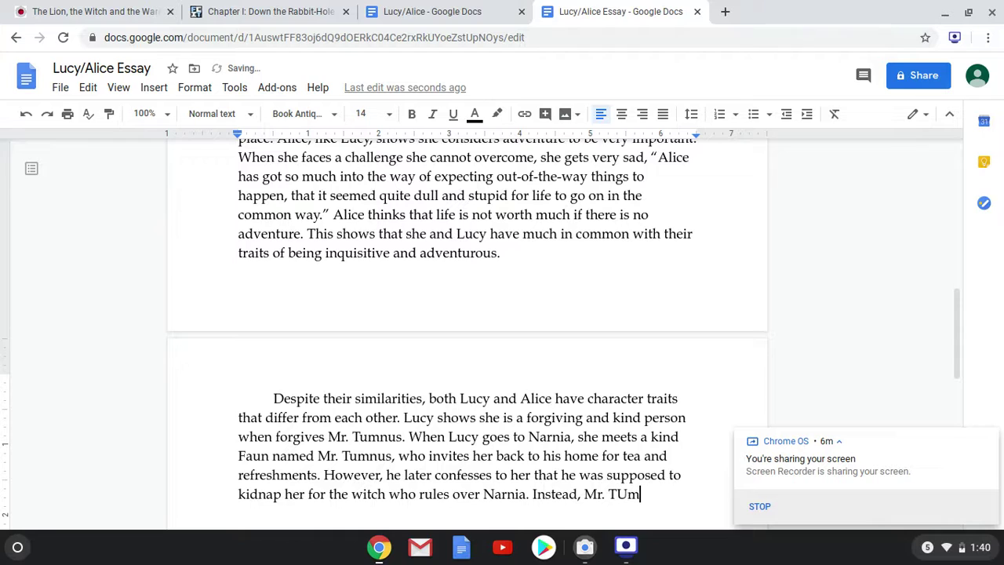
pyautogui.press('BackSpace')
pyautogui.press('BackSpace')
pyautogui.write('umnus he')
pyautogui.press('BackSpace')
pyautogui.write('help')
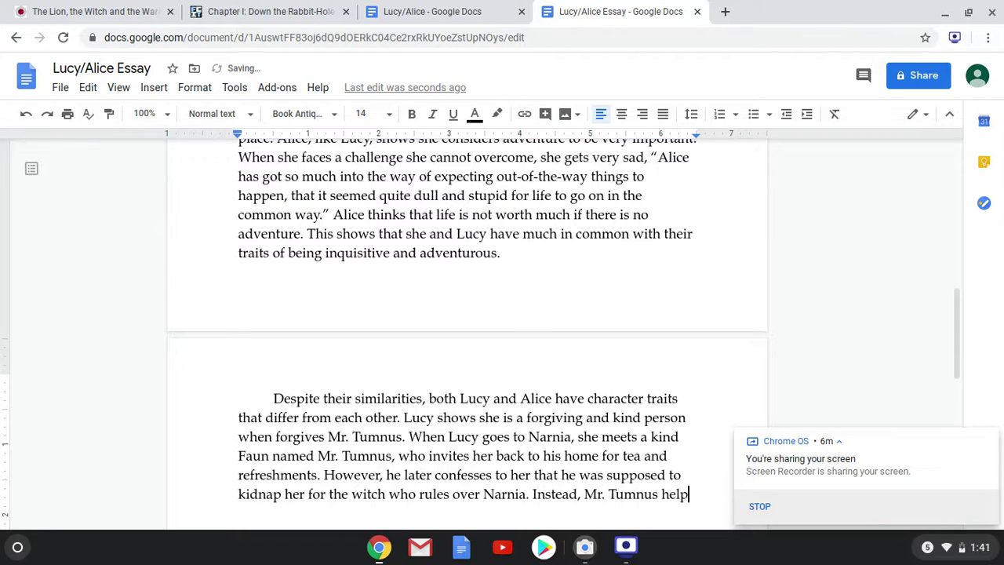
pyautogui.write('s Lucy escap')
pyautogui.write('e')
# Add that Lucy gets back to the wardrobe and that, before she leaves, he asks forgiveness
pyautogui.press('BackSpace')
pyautogui.write('pe a')
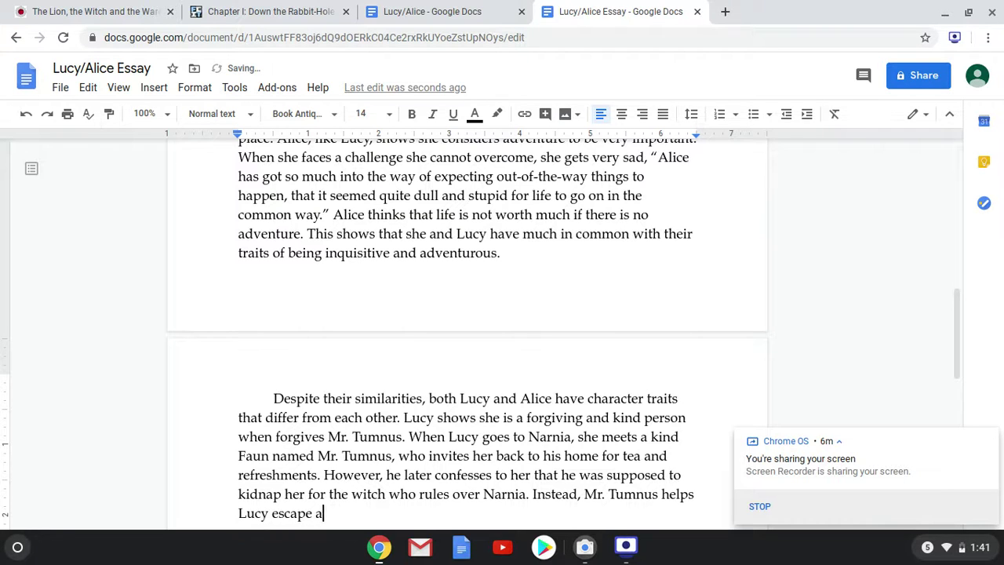
pyautogui.write('nd get back to the lap')
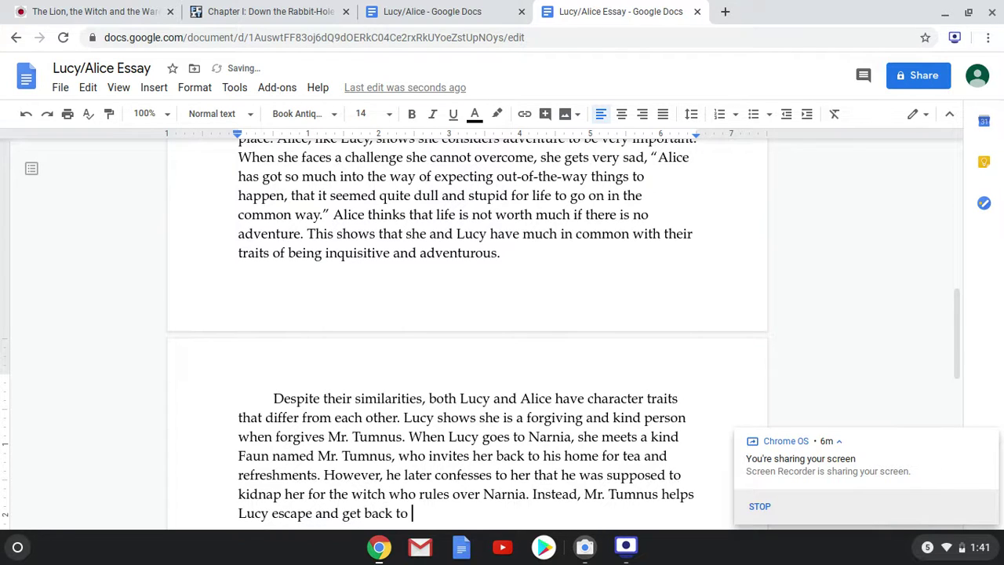
pyautogui.press('BackSpace')
pyautogui.press('BackSpace')
pyautogui.press('BackSpace')
pyautogui.write('wardrobe')
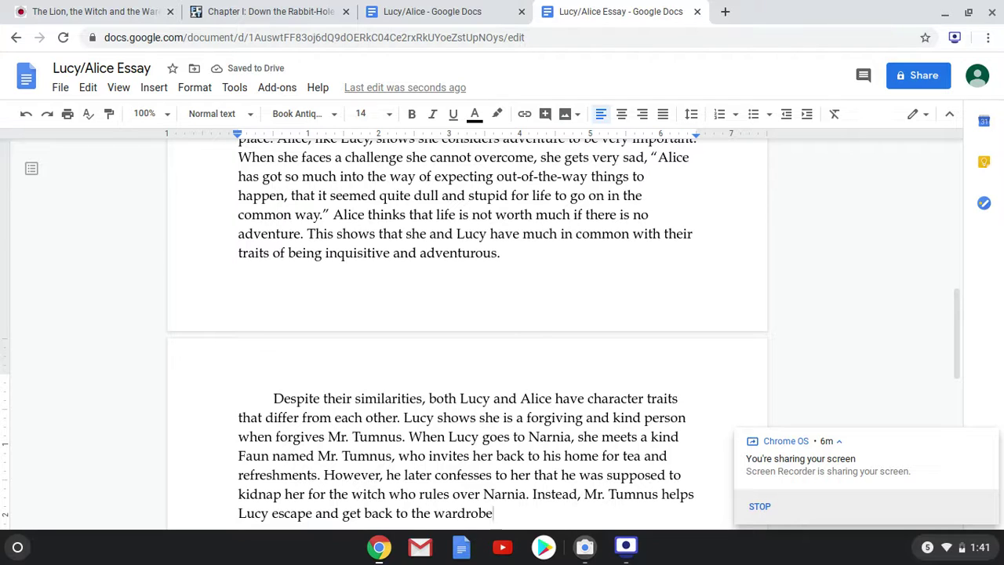
pyautogui.write('. Bef')
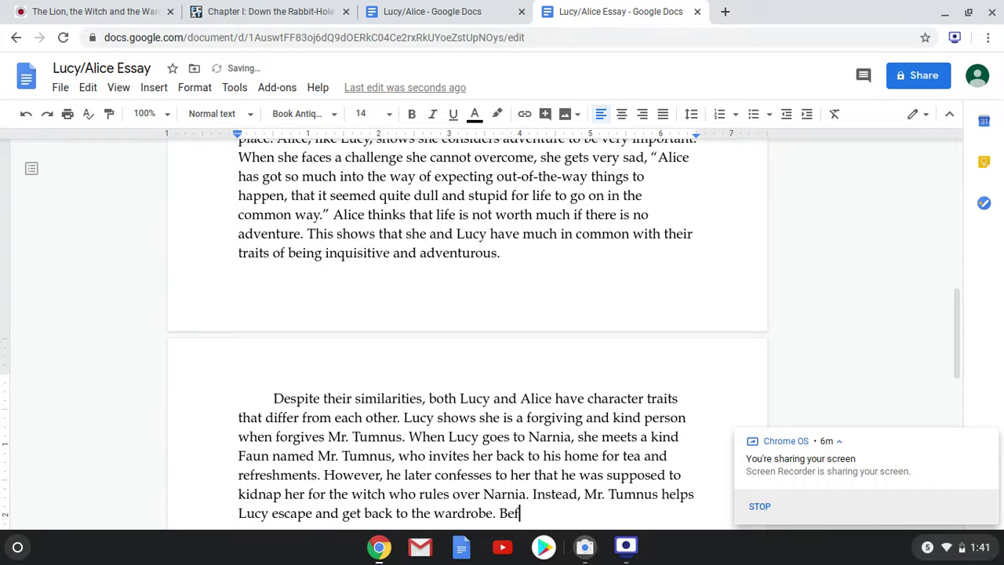
pyautogui.write('ore she leaves, ')
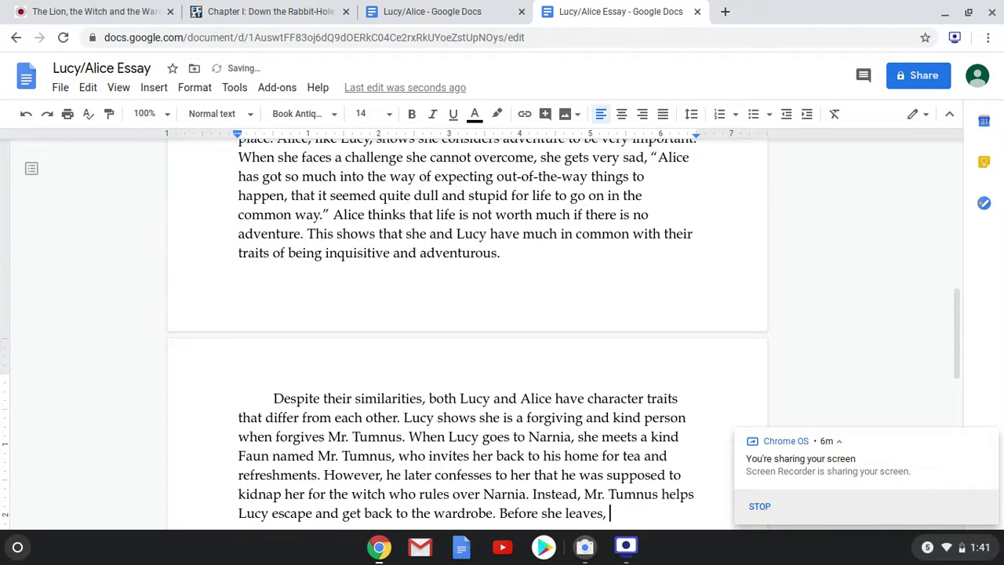
pyautogui.write('he asks Lucy for ')
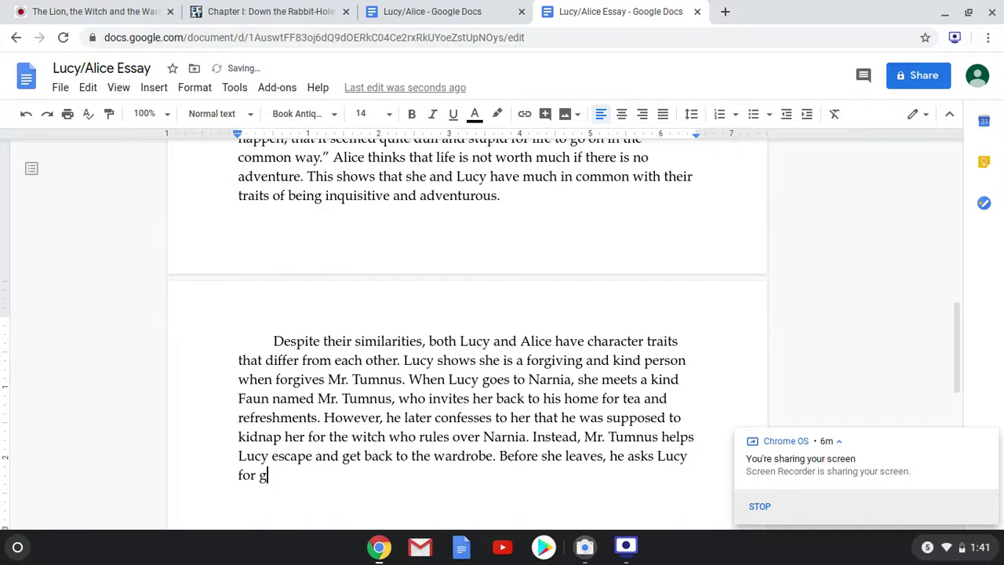
pyautogui.write('forgiveness.')
# View the Lucy/Alice notes document, then bring up the camera
pyautogui.click(469, 6)
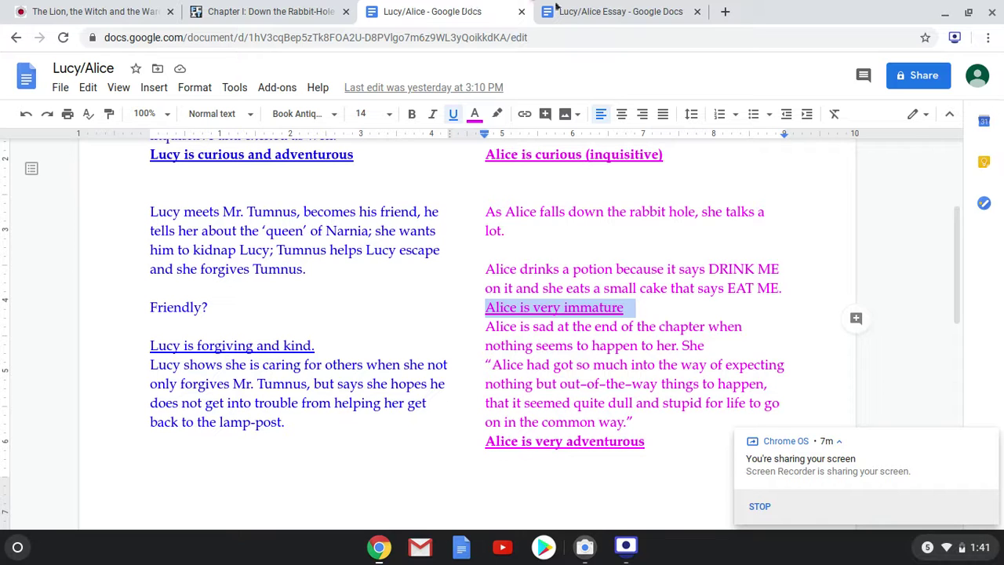
pyautogui.click(585, 554)
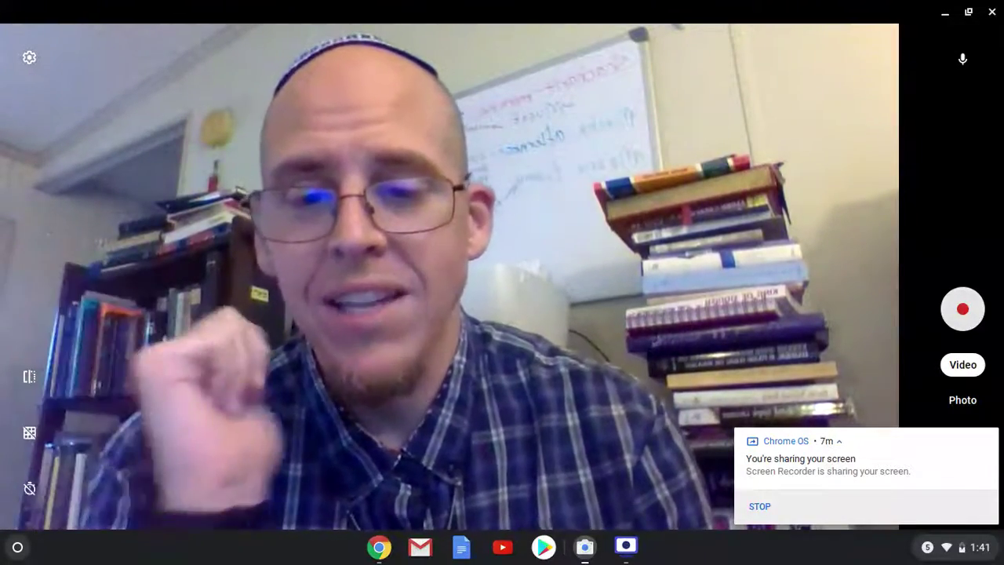
# Return to Chrome, look at The Lion, the Witch and the Wardrobe PDF, then go back to the Lucy/Alice Essay
pyautogui.click(377, 547)
pyautogui.click(131, 8)
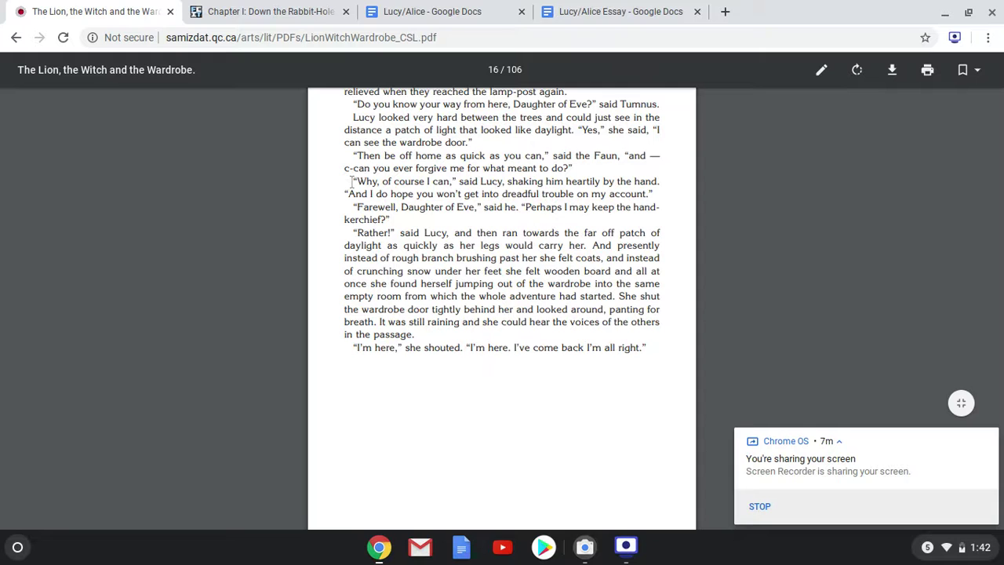
pyautogui.click(616, 7)
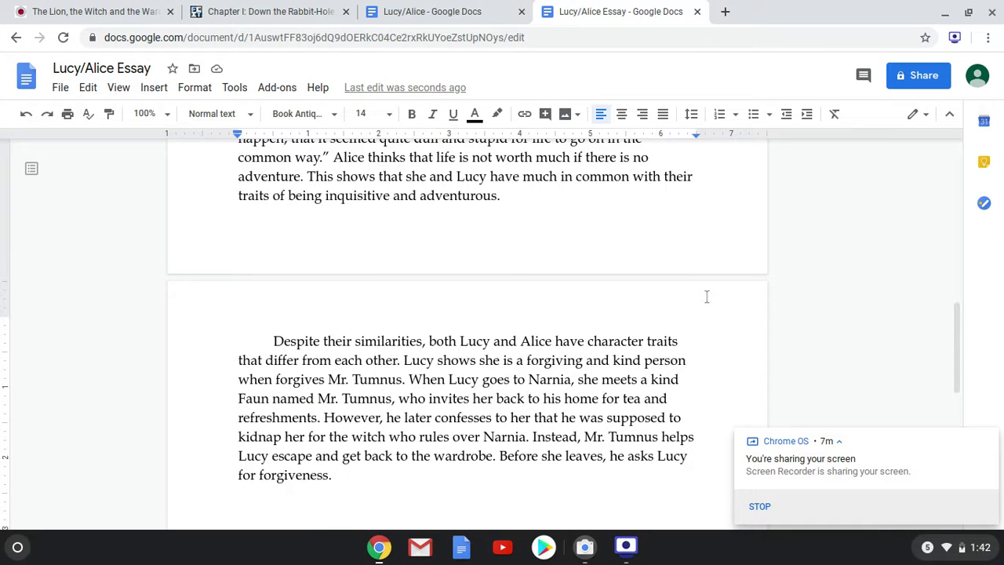
# Add Lucy's quoted reply 'Why, of course I can.' after checking it in the novel
pyautogui.write('Lucy espec')
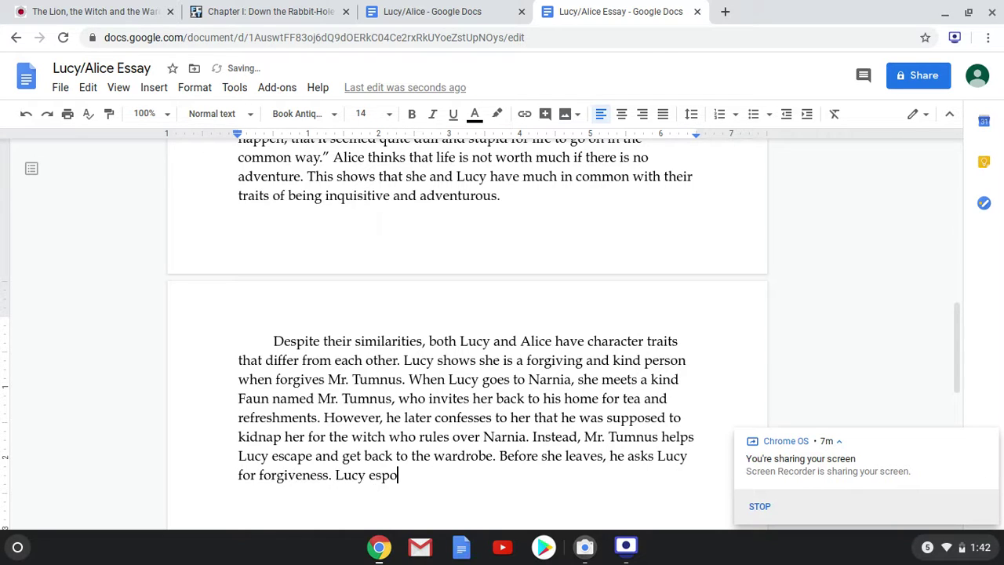
pyautogui.press('BackSpace')
pyautogui.press('BackSpace')
pyautogui.press('BackSpace')
pyautogui.press('BackSpace')
pyautogui.press('BackSpace')
pyautogui.write('responds by saying "')
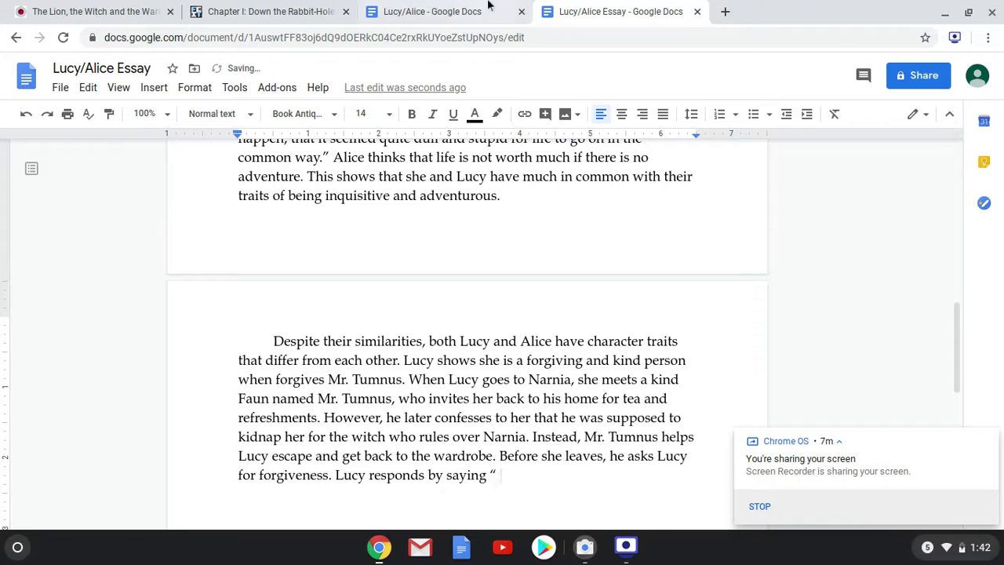
pyautogui.click(75, 11)
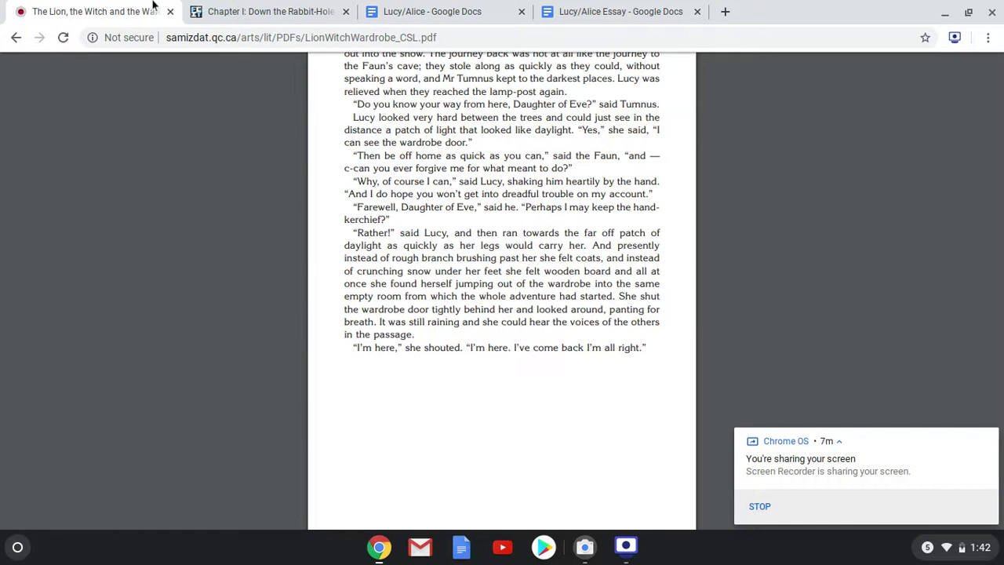
pyautogui.click(557, 12)
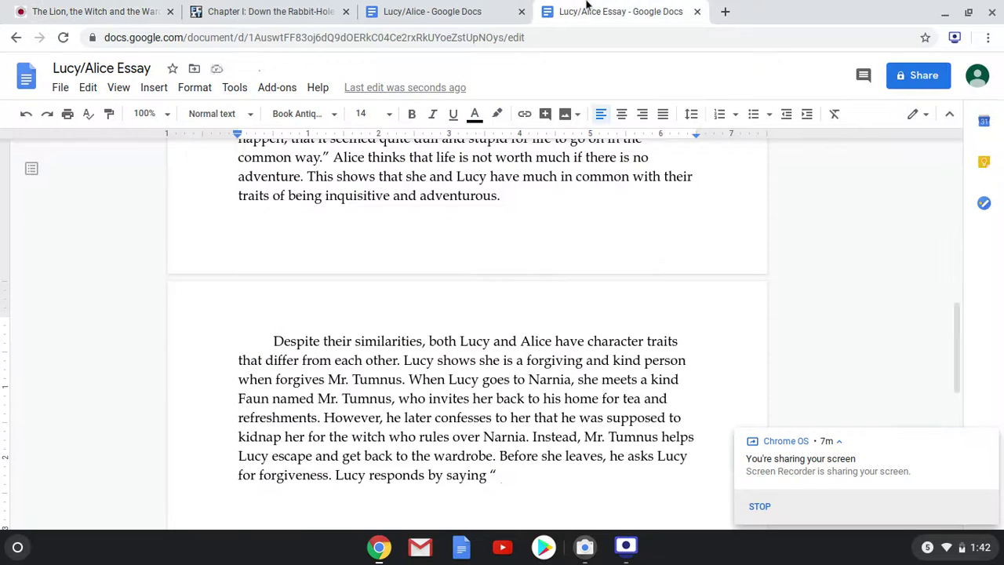
pyautogui.write('Why,')
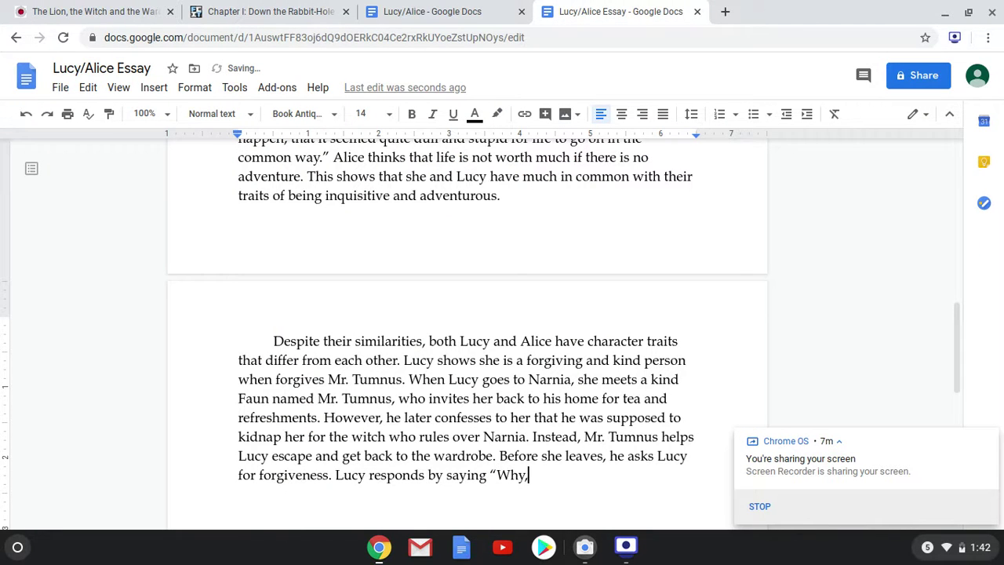
pyautogui.write(' of course I can')
pyautogui.write('."')
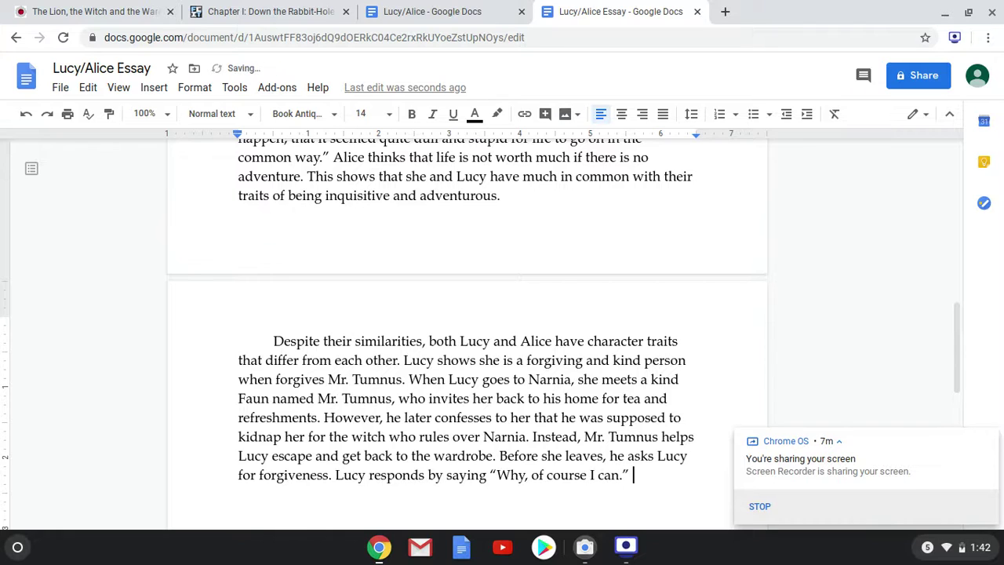
pyautogui.write(' Lucy ag')
pyautogui.write('rees to for')
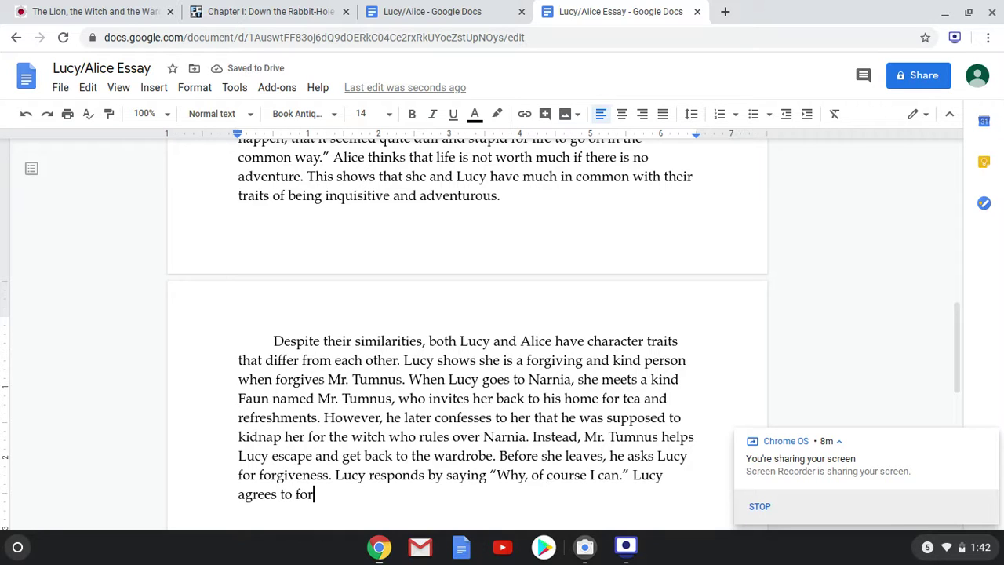
pyautogui.write('give ')
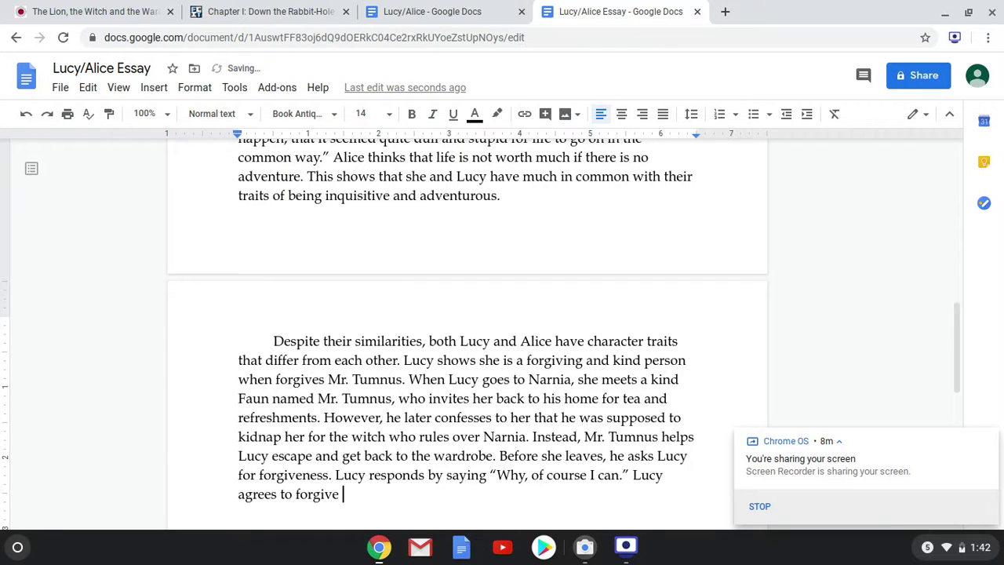
pyautogui.write('Mr. Tumnus and she ')
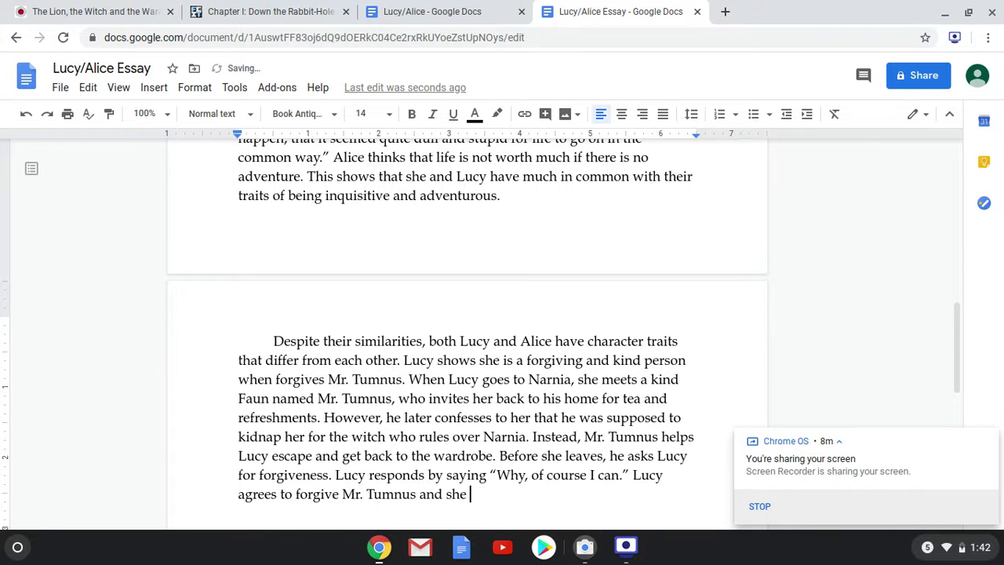
pyautogui.write('holds no ha')
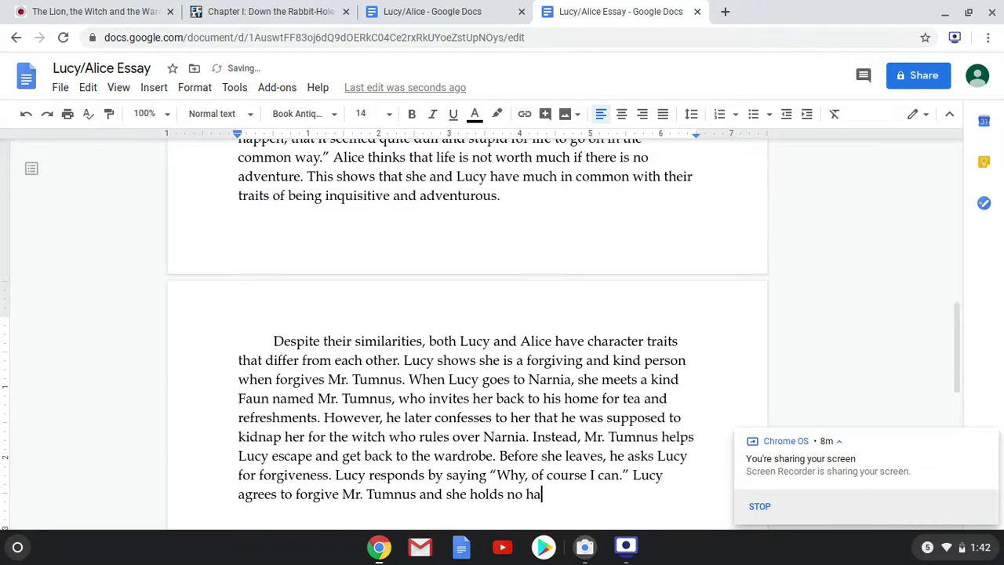
# Add that Lucy forgives Mr. Tumnus and holds no bad feelings towards him
pyautogui.press('BackSpace')
pyautogui.press('BackSpace')
pyautogui.write('bad felings')
pyautogui.press('BackSpace')
pyautogui.press('BackSpace')
pyautogui.press('BackSpace')
pyautogui.press('BackSpace')
pyautogui.press('BackSpace')
pyautogui.write('elings towards him')
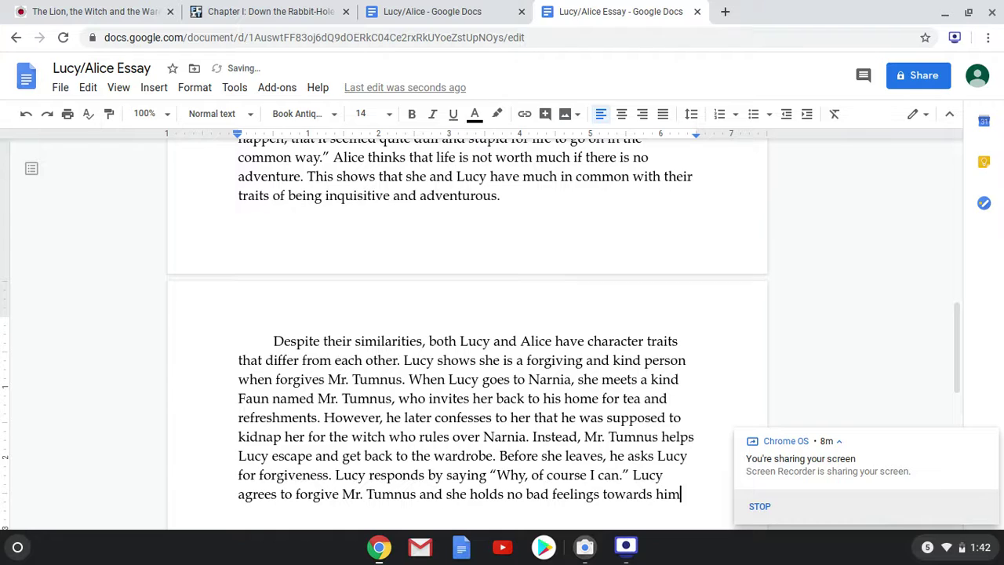
pyautogui.write('. THi')
# Conclude Lucy is a good and kind person, then contrast Alice as very immature and childish
pyautogui.press('BackSpace')
pyautogui.press('BackSpace')
pyautogui.write('his shows ')
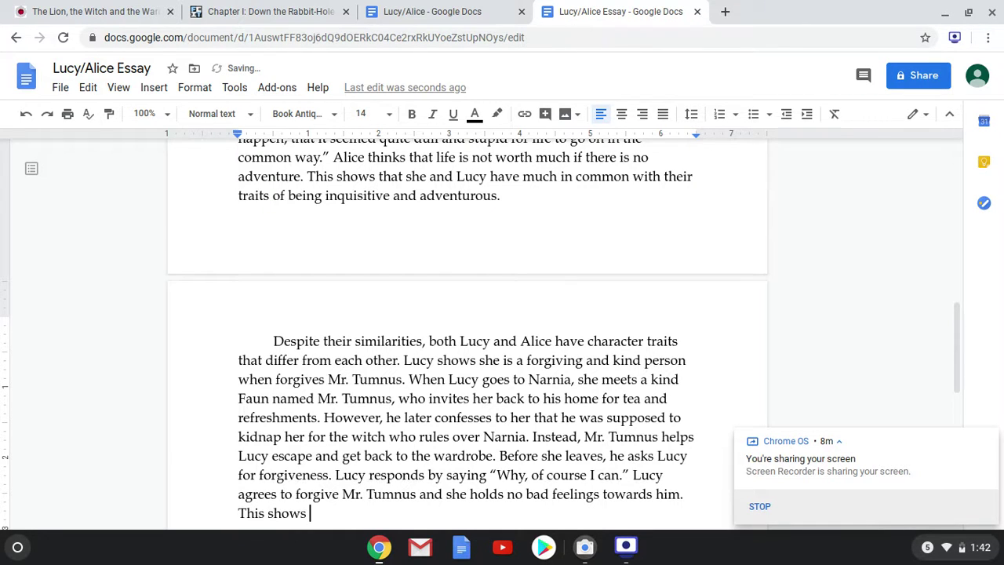
pyautogui.write('that she is a f')
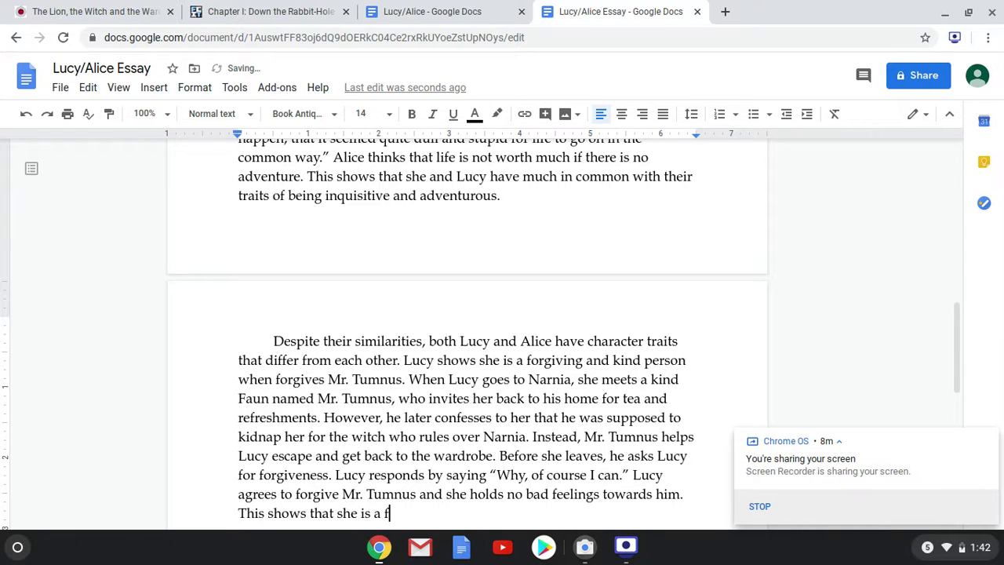
pyautogui.press('BackSpace')
pyautogui.write('good person ')
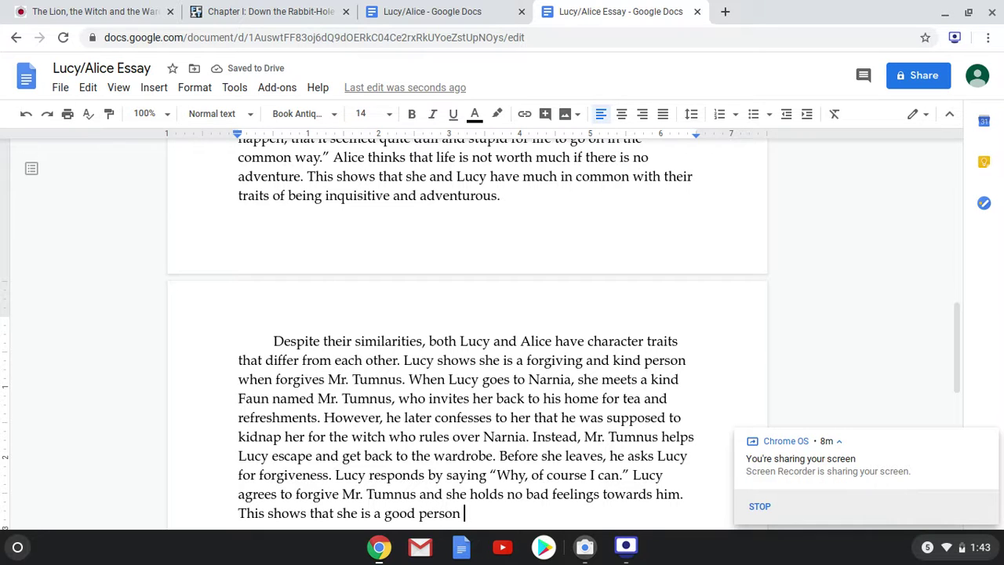
pyautogui.write('and kind ')
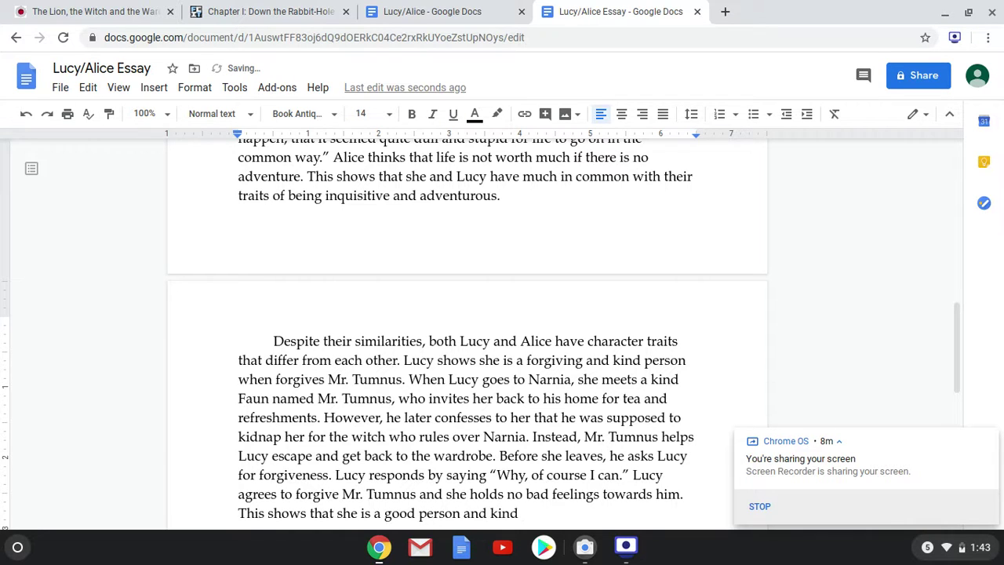
pyautogui.write('tow')
pyautogui.press('BackSpace')
pyautogui.press('BackSpace')
pyautogui.press('BackSpace')
pyautogui.press('BackSpace')
pyautogui.press('BackSpace')
pyautogui.press('BackSpace')
pyautogui.press('BackSpace')
pyautogui.press('BackSpace')
pyautogui.press('BackSpace')
pyautogui.press('BackSpace')
pyautogui.press('BackSpace')
pyautogui.press('BackSpace')
pyautogui.press('BackSpace')
pyautogui.press('BackSpace')
pyautogui.press('BackSpace')
pyautogui.press('BackSpace')
pyautogui.press('BackSpace')
pyautogui.press('BackSpace')
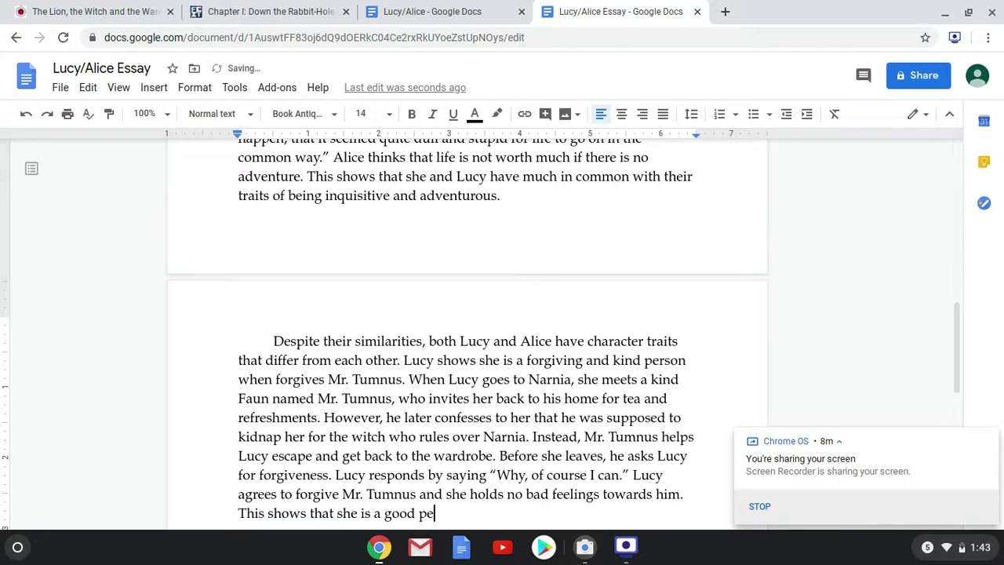
pyautogui.press('BackSpace')
pyautogui.write('and kind person.')
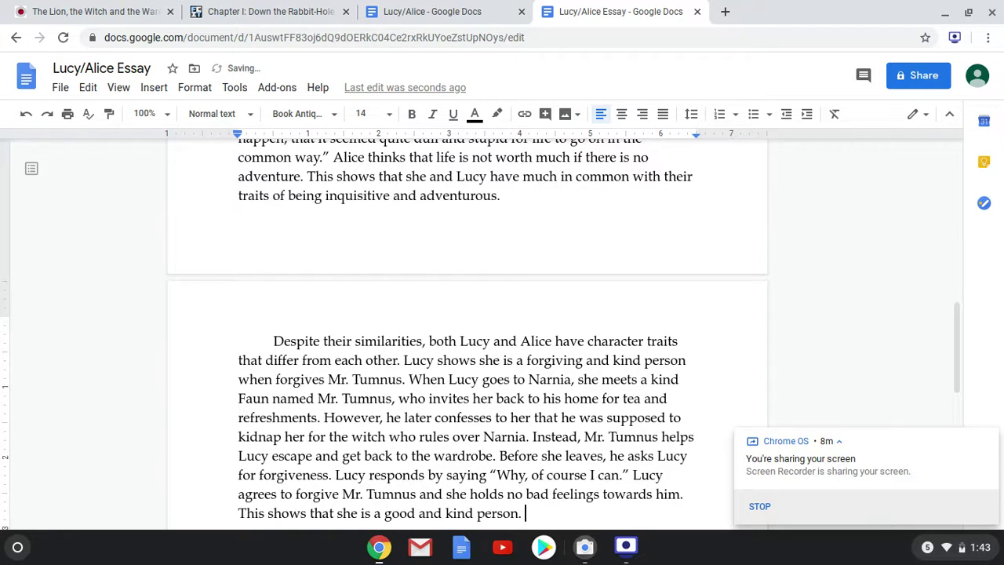
pyautogui.write(' On the oth')
pyautogui.press('BackSpace')
pyautogui.press('BackSpace')
pyautogui.write('ther hand,')
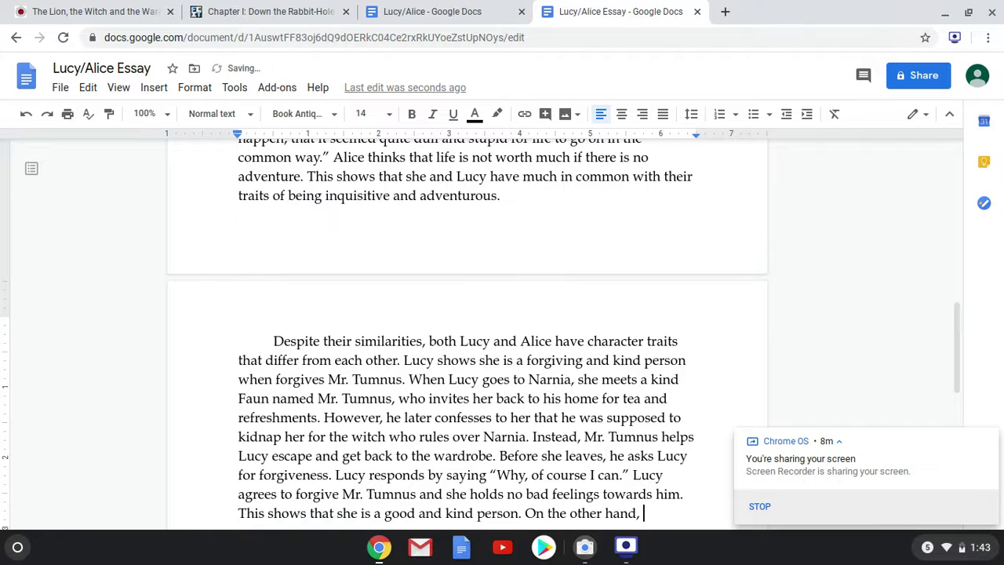
pyautogui.write(' Alice is a very imm')
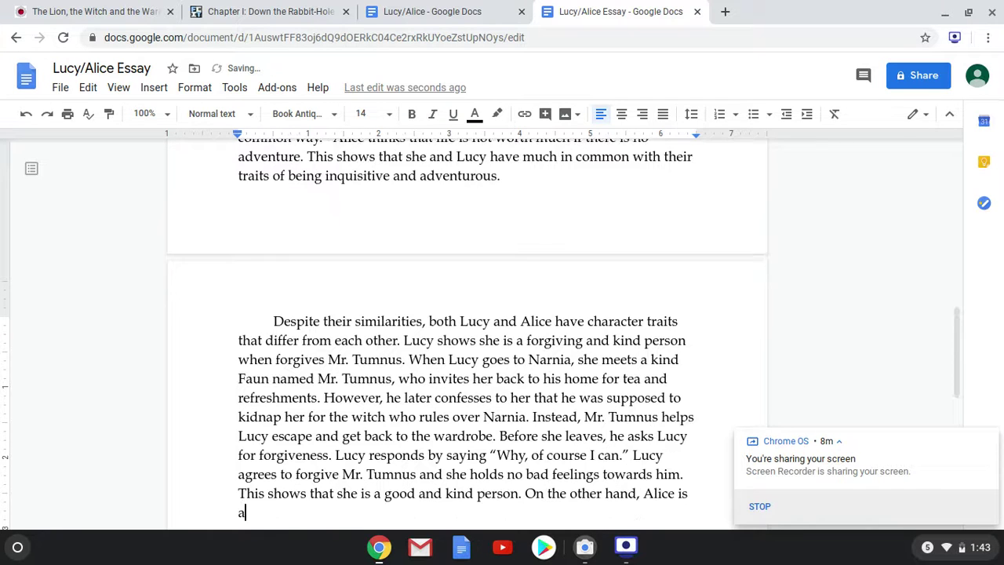
pyautogui.write('atur')
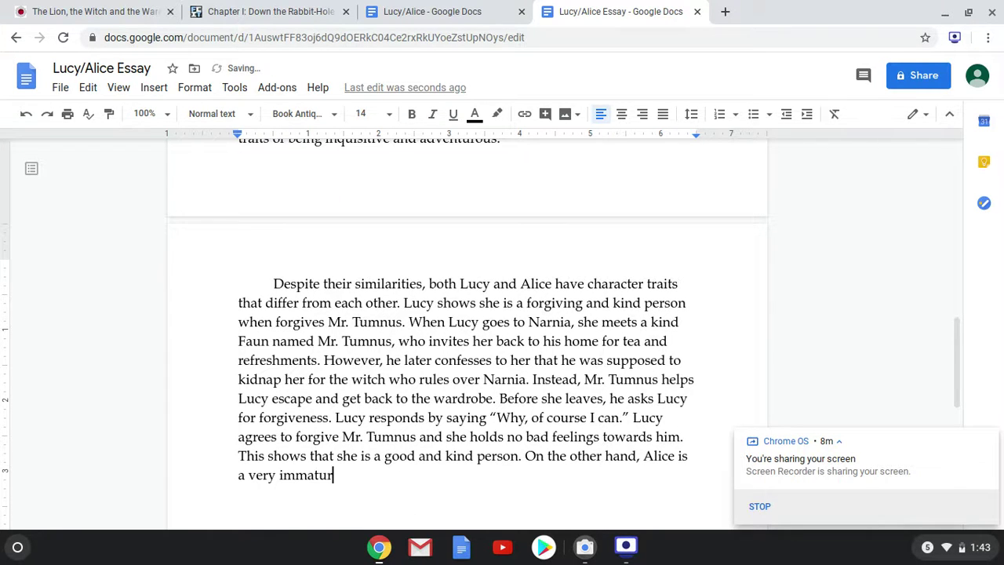
pyautogui.write('e and childish person')
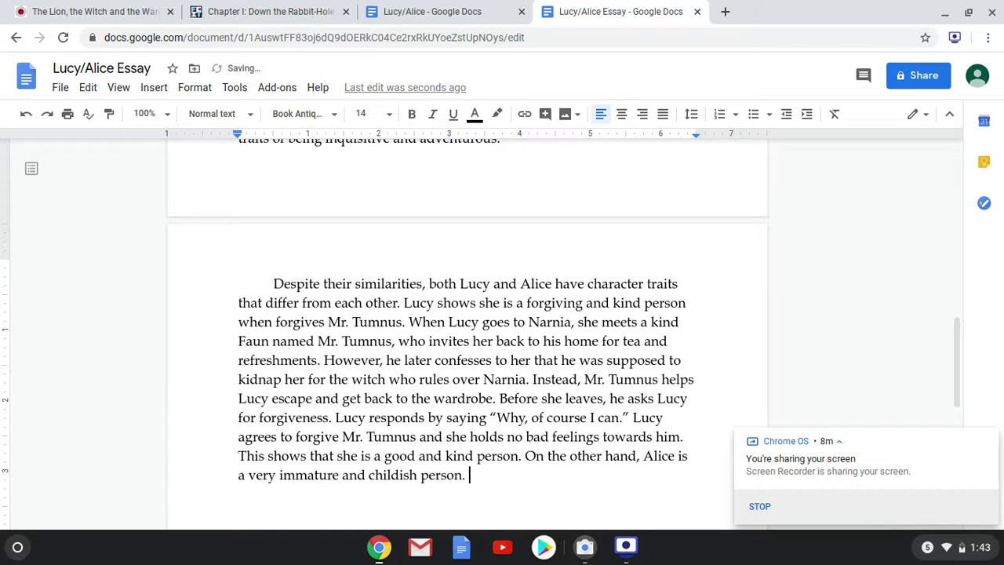
pyautogui.write('. WHen')
# Add that Alice finds a 'DRINK ME' bottle and an 'EAT ME' cake and doesn't question
pyautogui.press('BackSpace')
pyautogui.press('BackSpace')
pyautogui.press('BackSpace')
pyautogui.write('hen she finds')
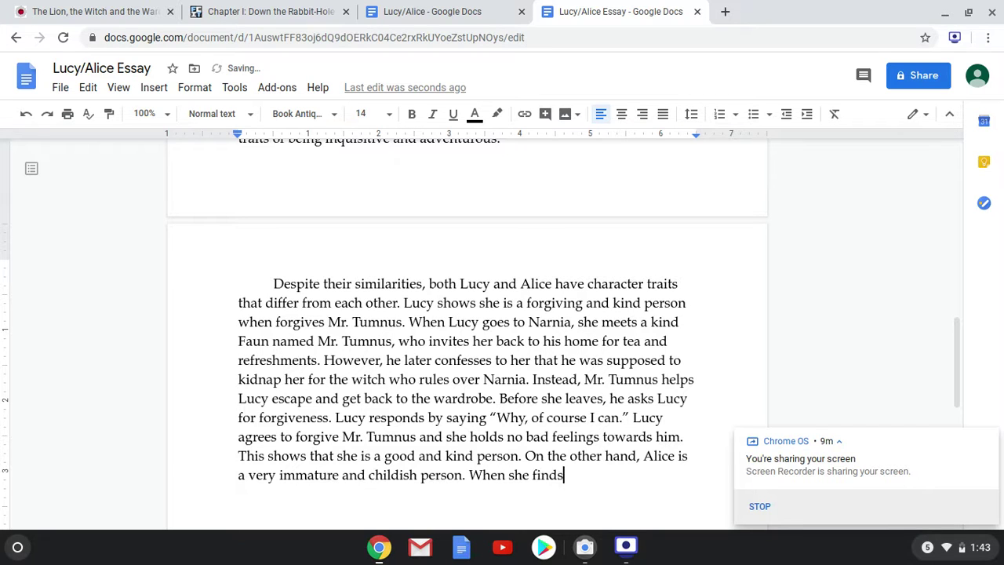
pyautogui.write('a boot')
pyautogui.press('BackSpace')
pyautogui.press('BackSpace')
pyautogui.press('BackSpace')
pyautogui.write('ottle that says ')
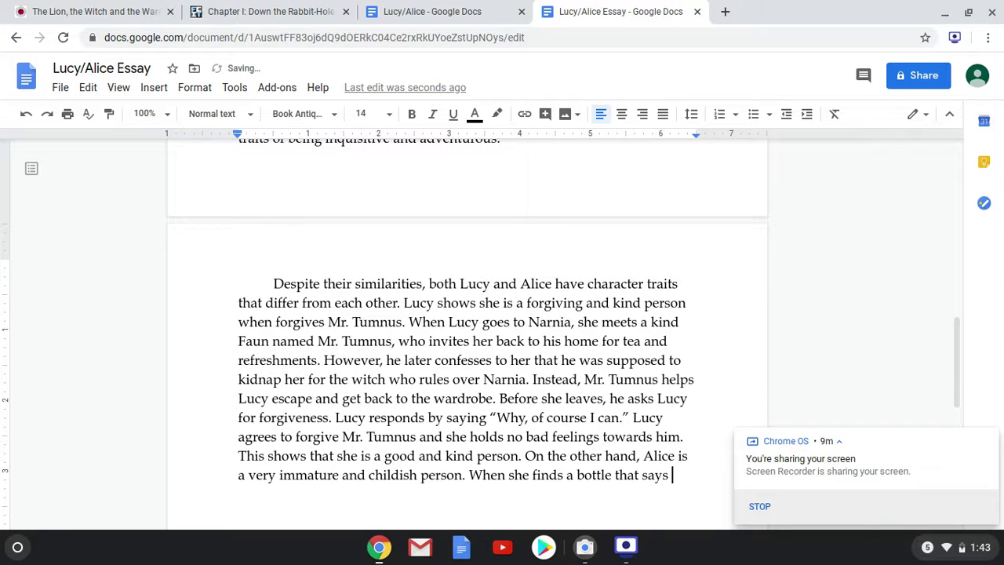
pyautogui.write("'DRINK M")
pyautogui.write("E' on it ")
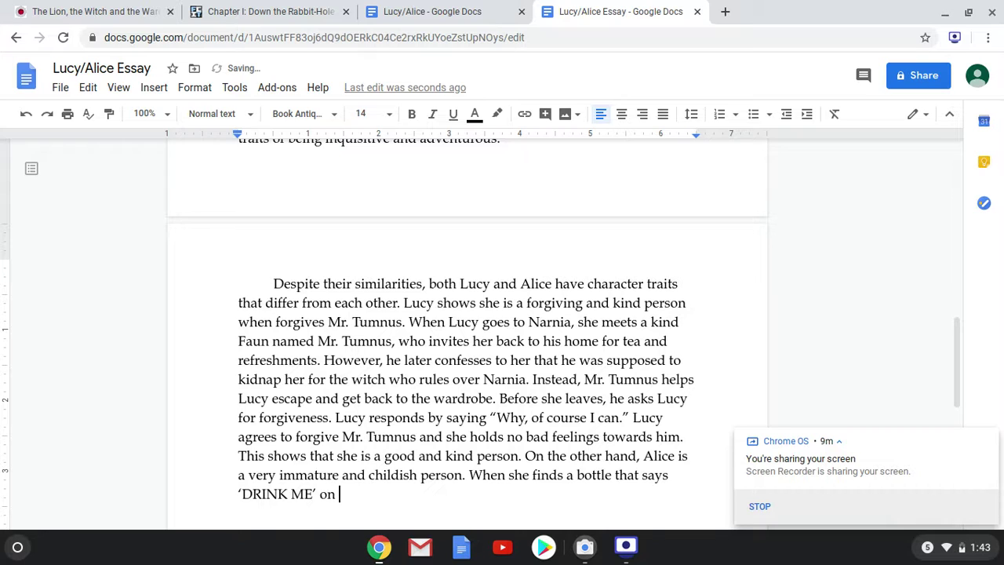
pyautogui.write("and a cake that says 'E")
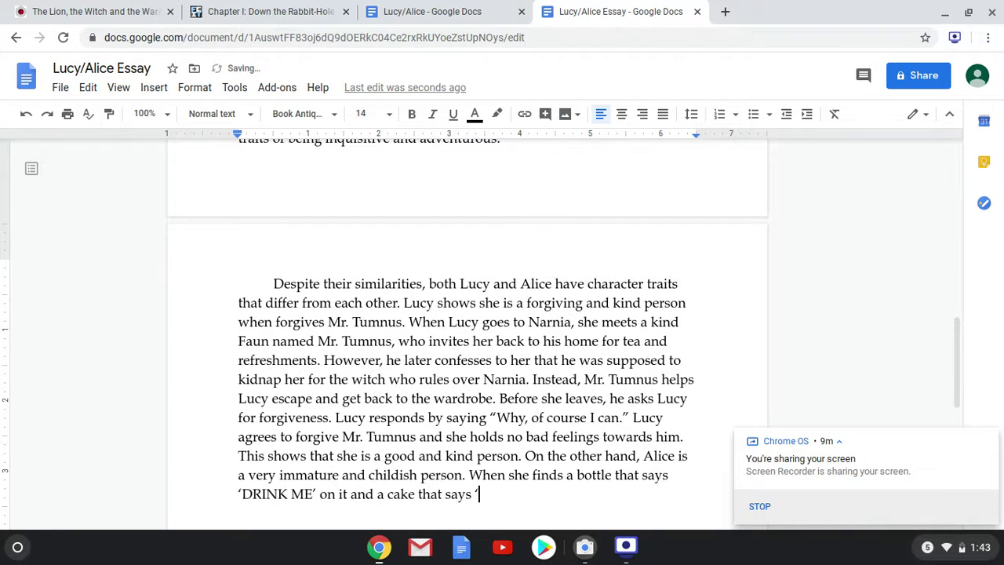
pyautogui.write('AT ME')
pyautogui.write("'")
pyautogui.write('," she')
pyautogui.press('BackSpace')
pyautogui.press('BackSpace')
pyautogui.press('BackSpace')
pyautogui.press('BackSpace')
pyautogui.press('BackSpace')
pyautogui.write("' she ")
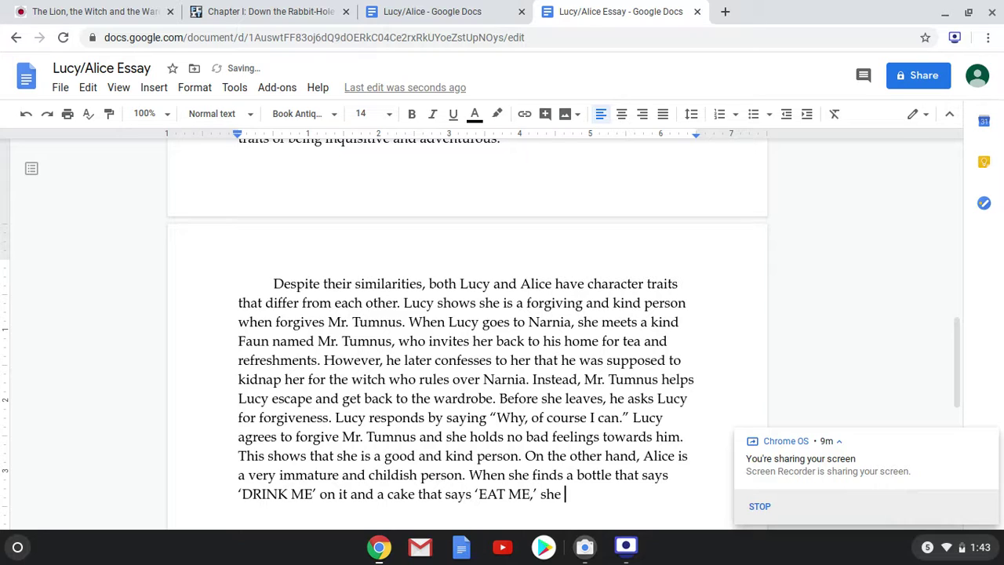
pyautogui.write("doesn't question")
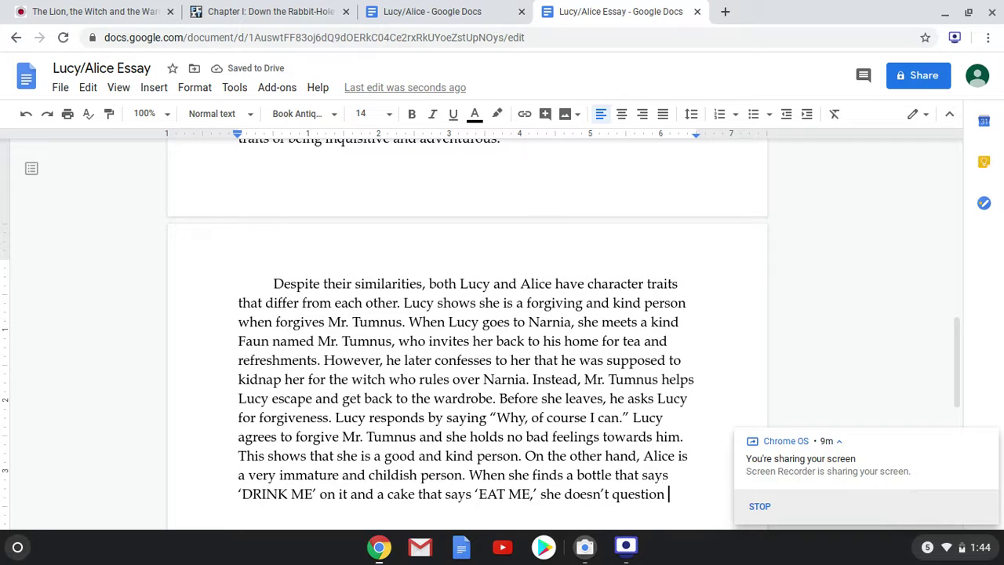
# Change 'doesn't' to 'does not' and continue 'what to do or if this is a smart decision'
pyautogui.click(601, 494)
pyautogui.doubleClick(599, 494)
pyautogui.write('does not')
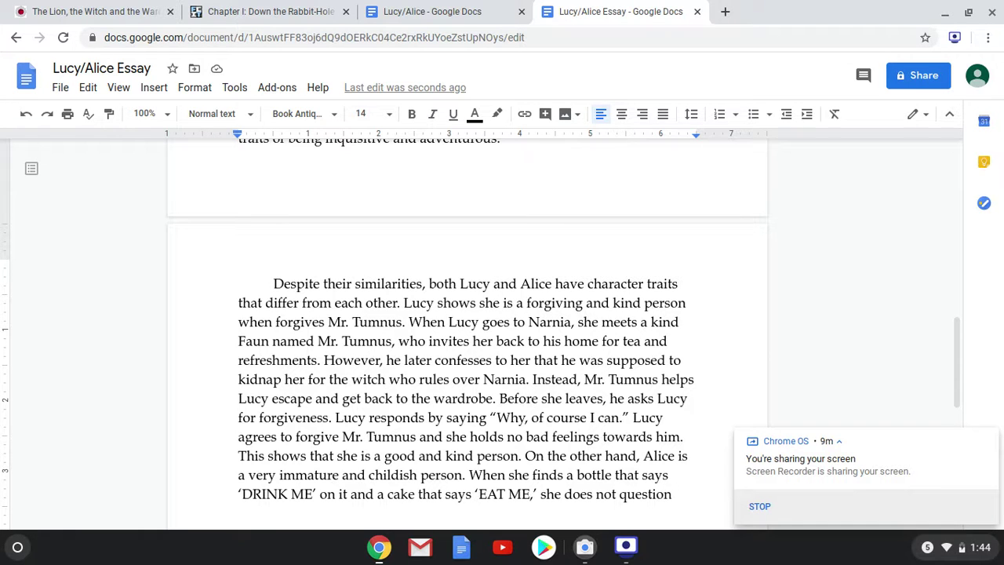
pyautogui.write('what to do ')
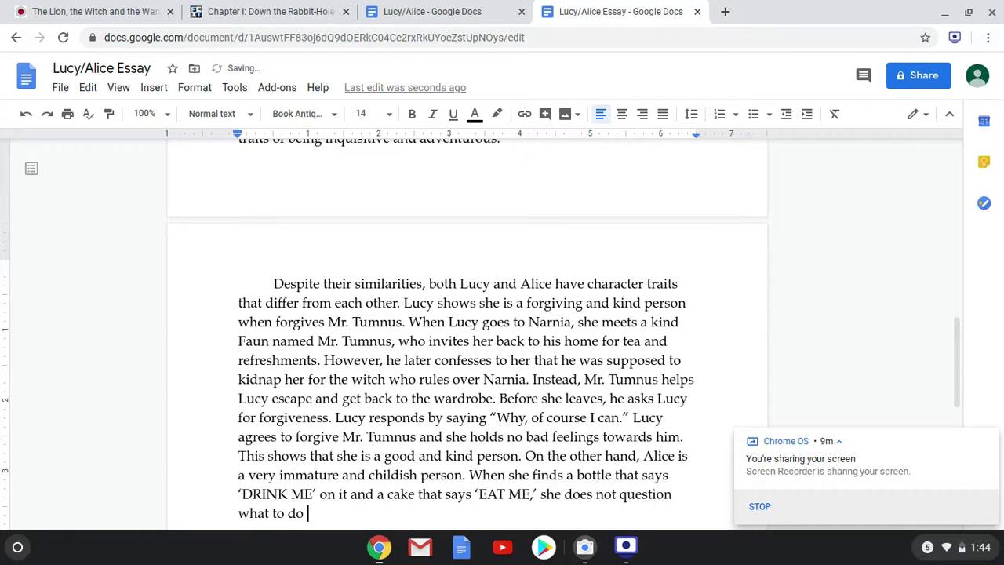
pyautogui.write('or if this is a smart dec')
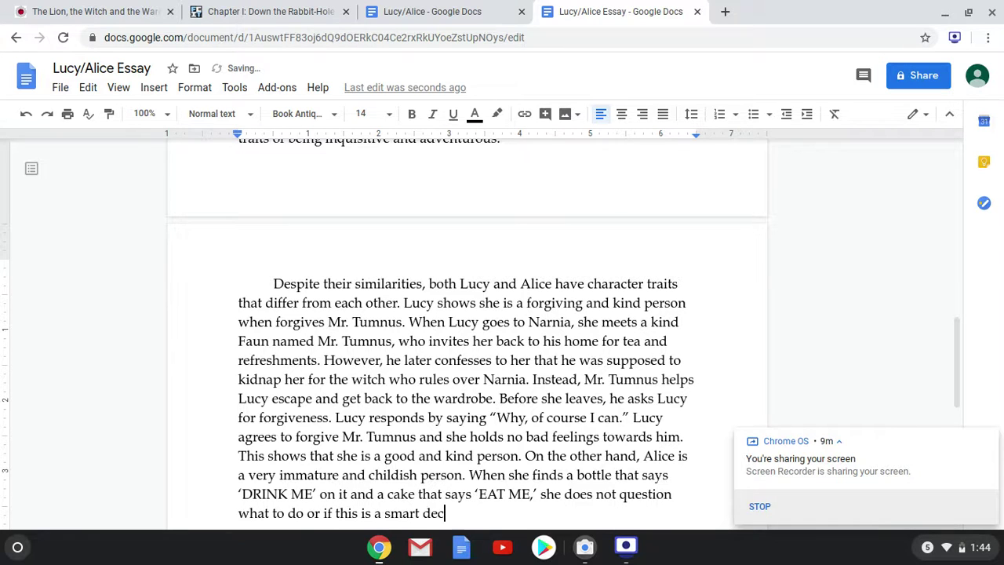
pyautogui.write('ision, but inse')
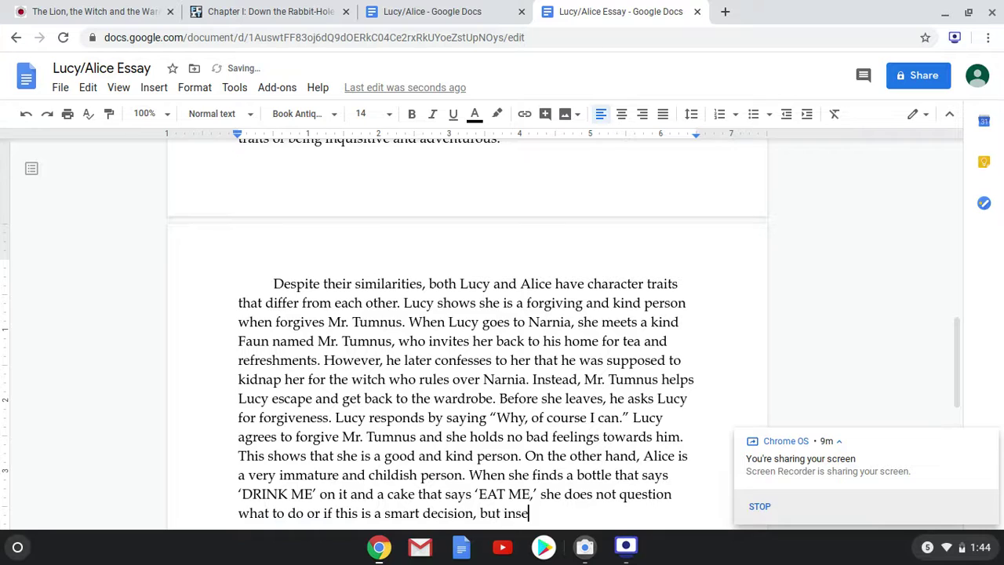
# Add that Alice simply follows those instructions and is a very trusting child, then switch to the camera
pyautogui.press('BackSpace')
pyautogui.write('tead simply follows the')
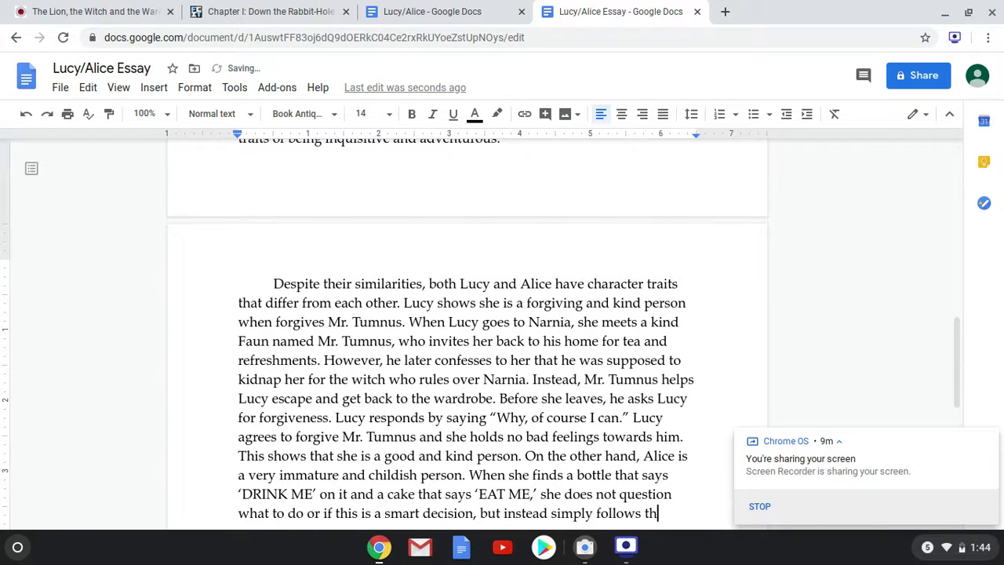
pyautogui.press('BackSpace')
pyautogui.press('BackSpace')
pyautogui.write('ose ins')
pyautogui.write('tructions ')
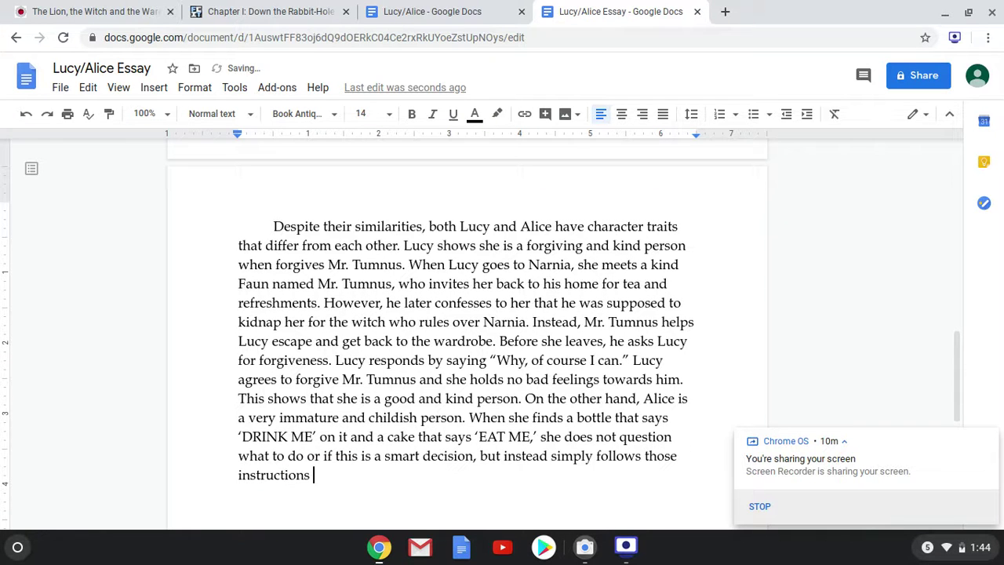
pyautogui.write('. This shows that ')
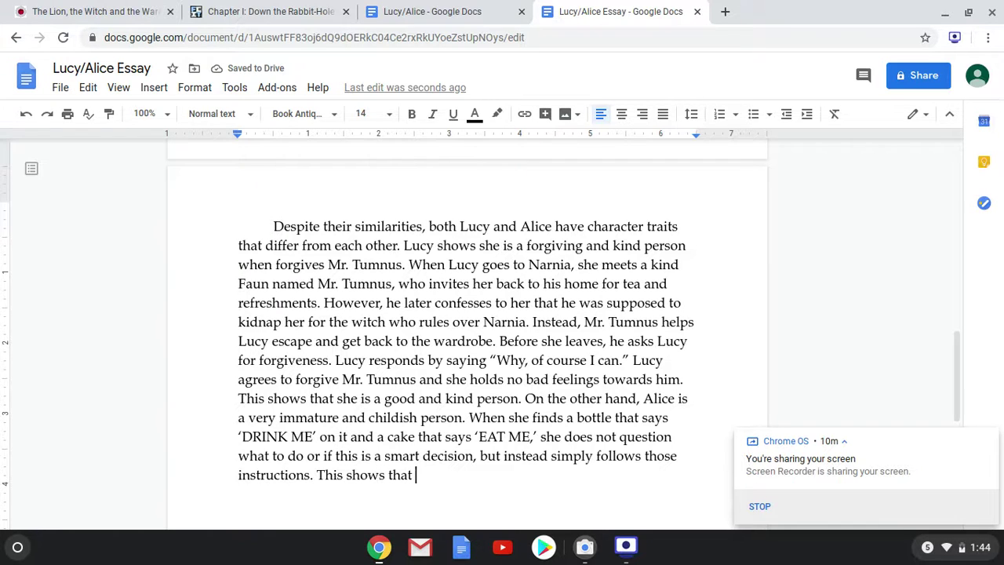
pyautogui.write('she is a very ')
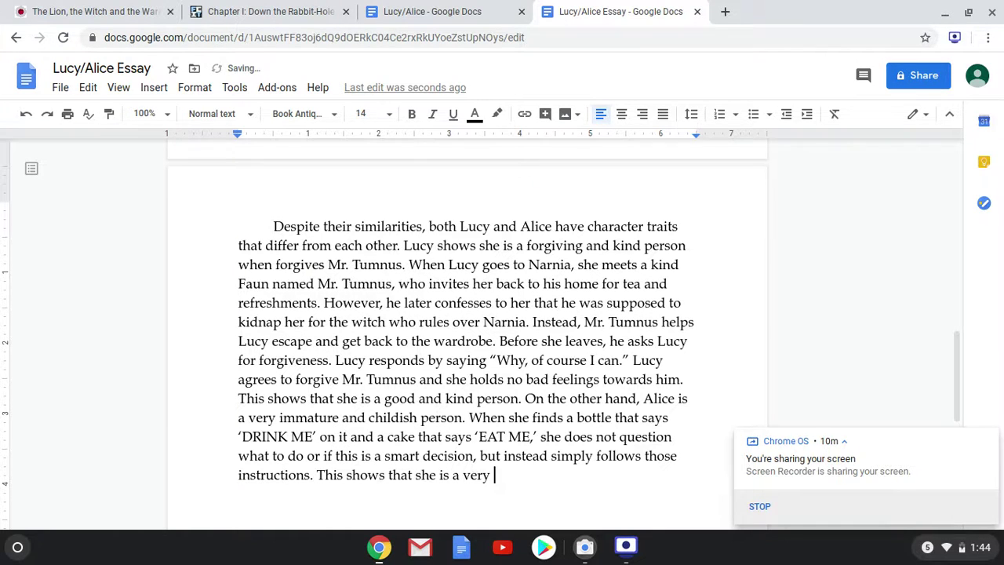
pyautogui.write('trusting ')
pyautogui.write('per')
pyautogui.press('BackSpace')
pyautogui.press('BackSpace')
pyautogui.write('child')
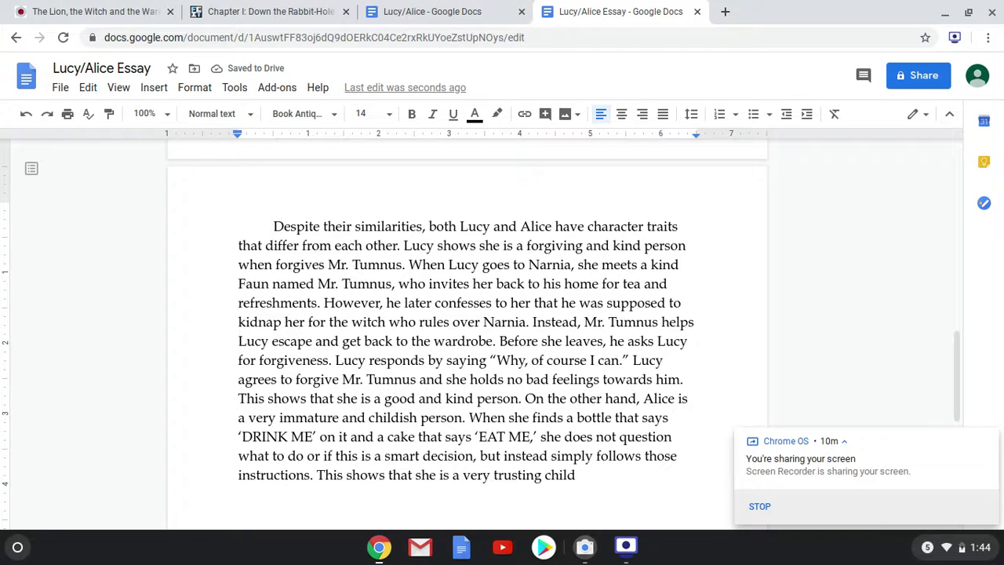
pyautogui.press('BackSpace')
pyautogui.click(585, 548)
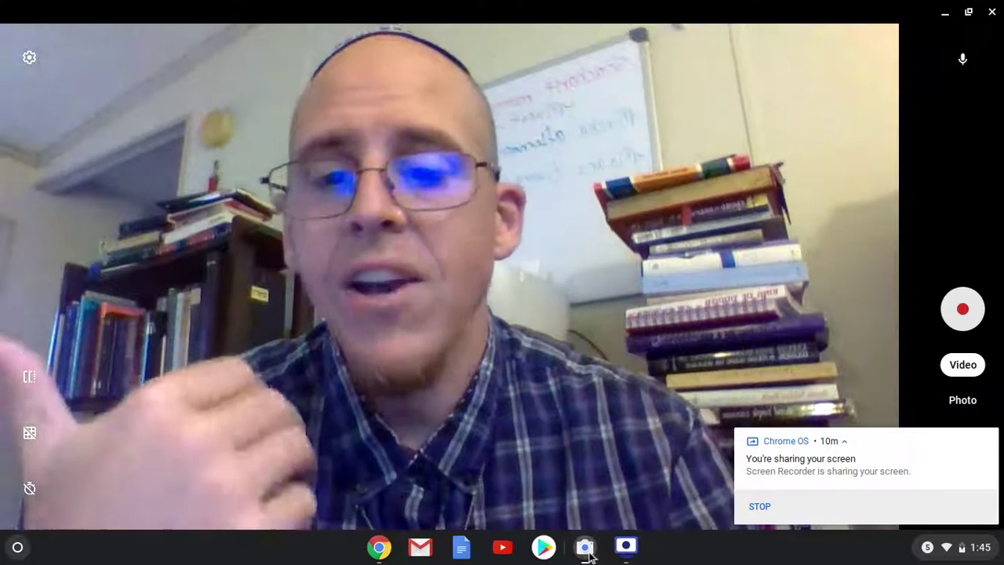